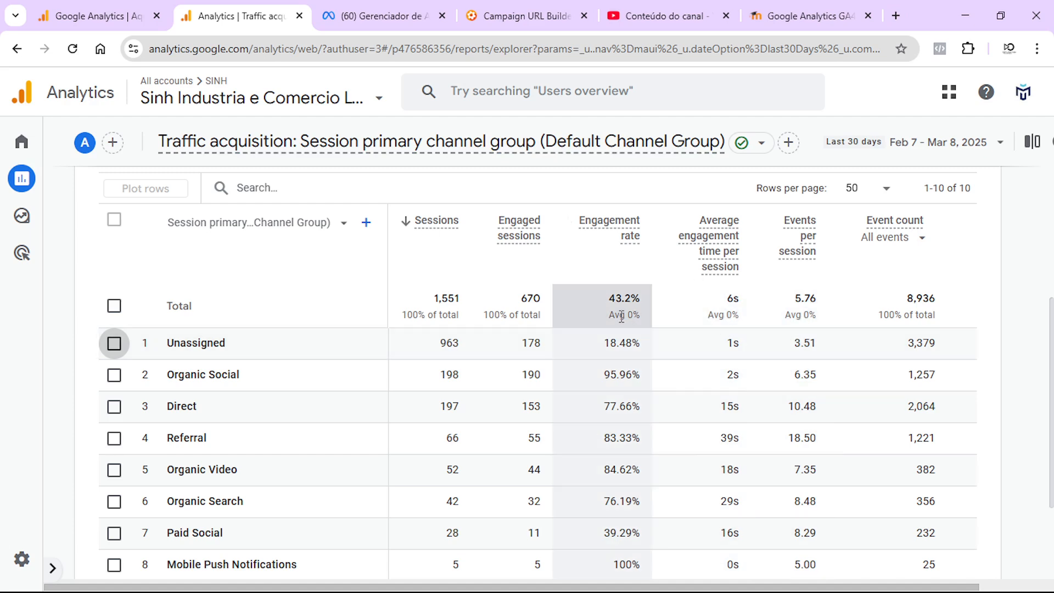
Compare the channel-group session tables of the Sinh Industria e Comercio and Jornada Moodle properties
scroll(730, 389, down, 2)
click(106, 15)
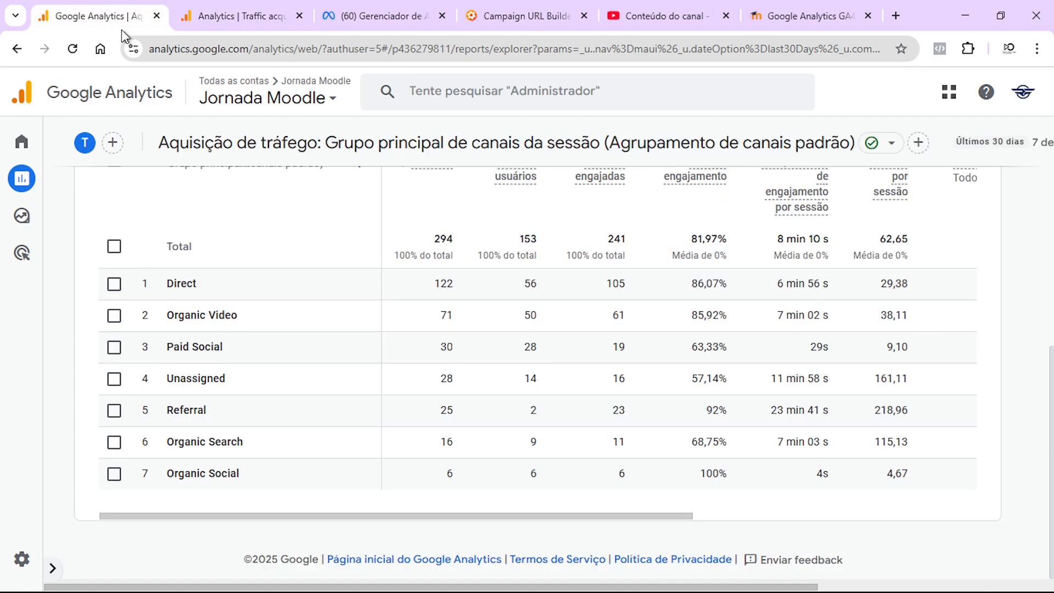
click(272, 12)
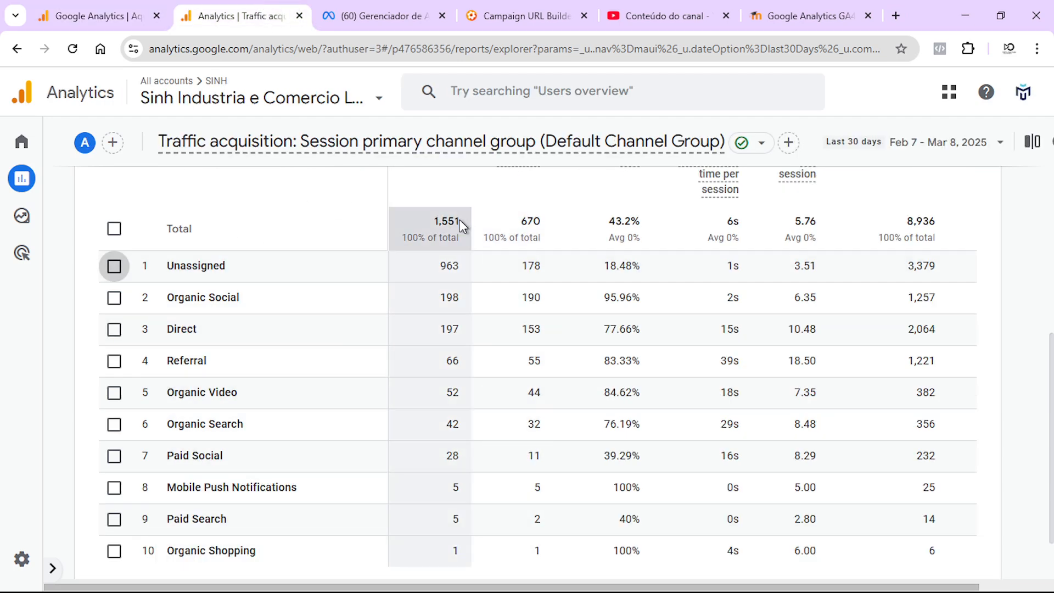
scroll(549, 280, up, 1)
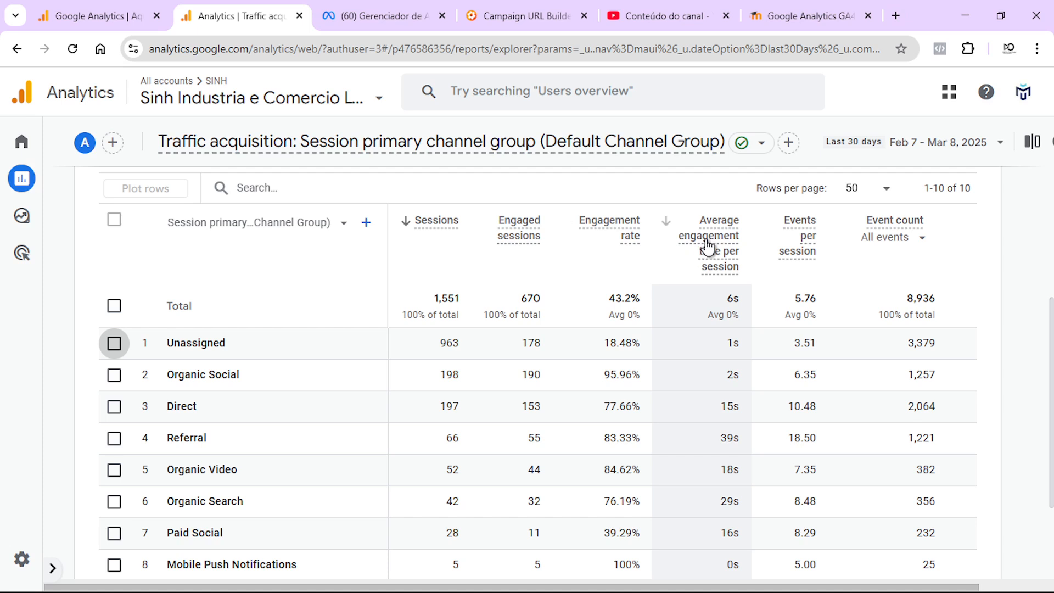
mouse_move(440, 221)
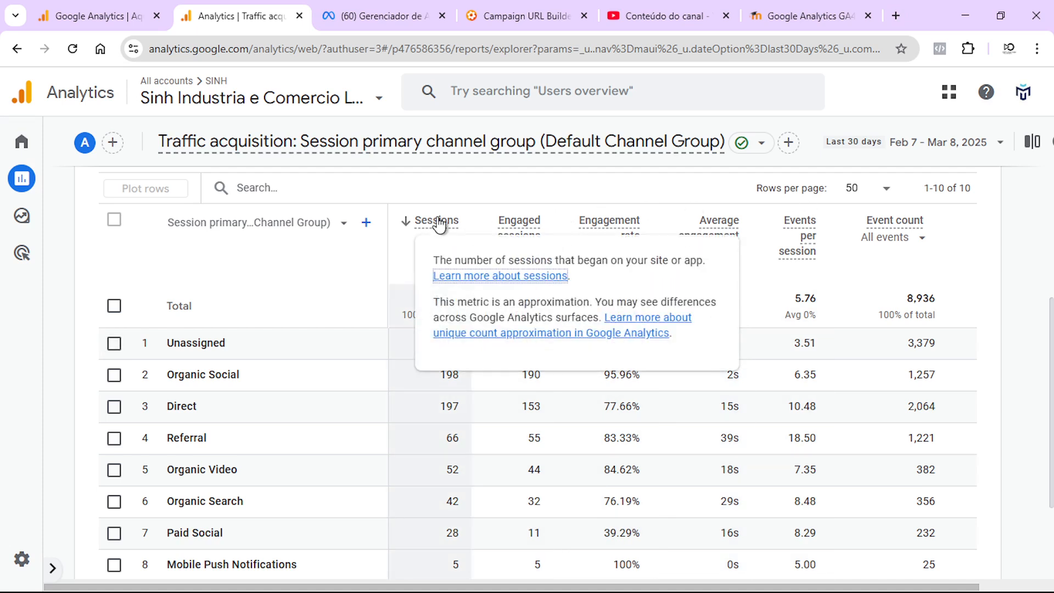
click(439, 222)
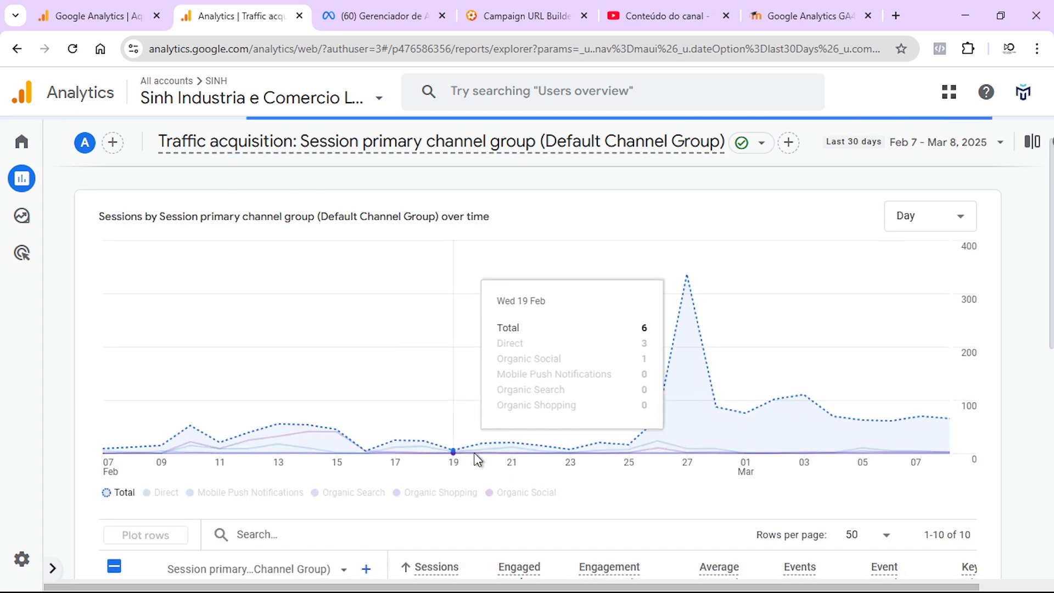
scroll(490, 443, down, 7)
click(411, 189)
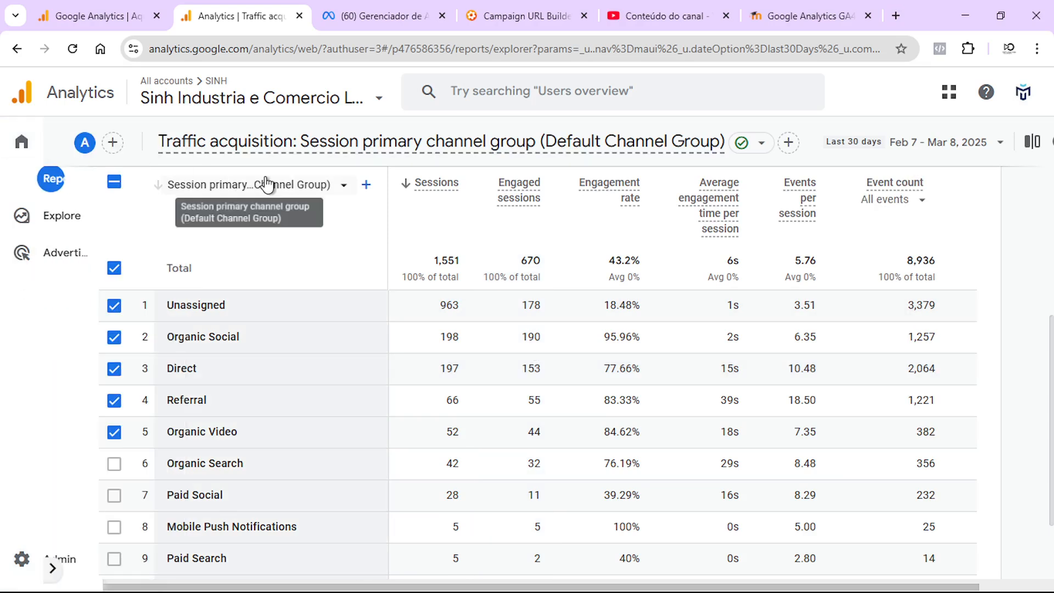
click(114, 182)
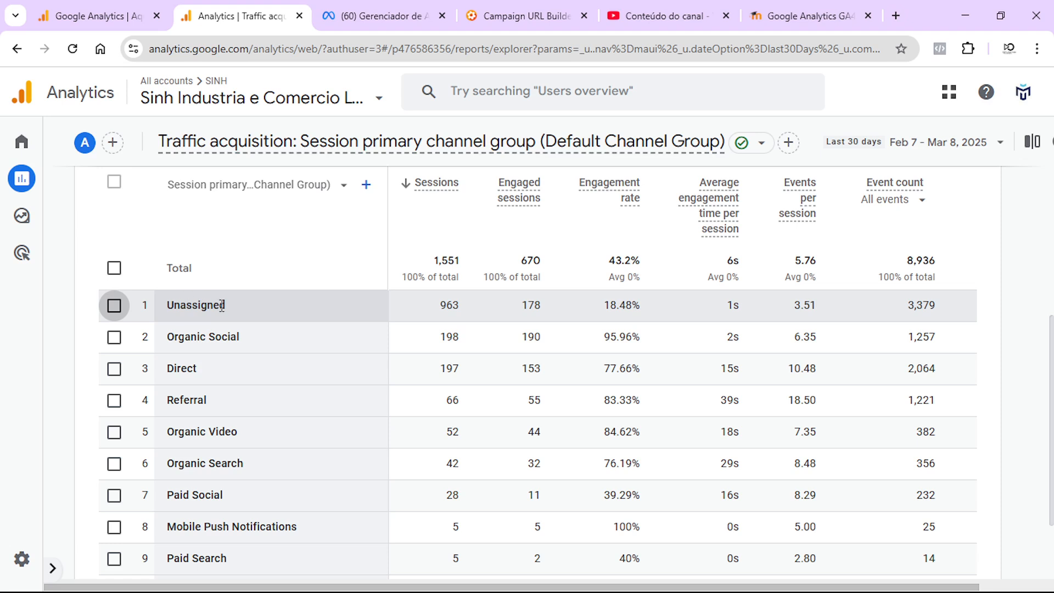
Examine the Unassigned channel's sessions in the Sinh Industria table and daily chart, and compare them with the Unassigned row for Jornada Moodle
drag(231, 311, 177, 306)
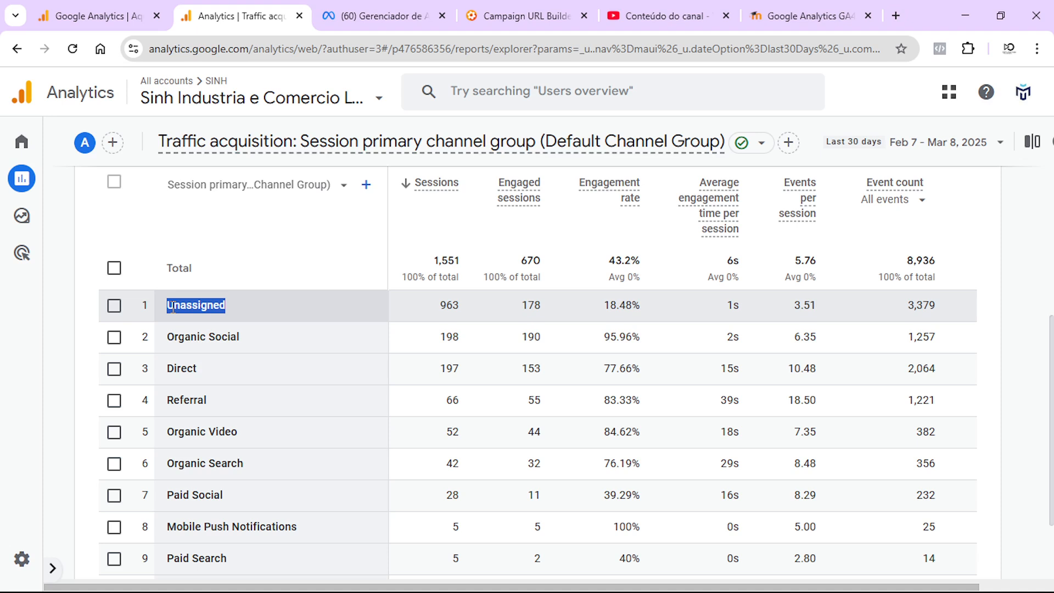
click(585, 584)
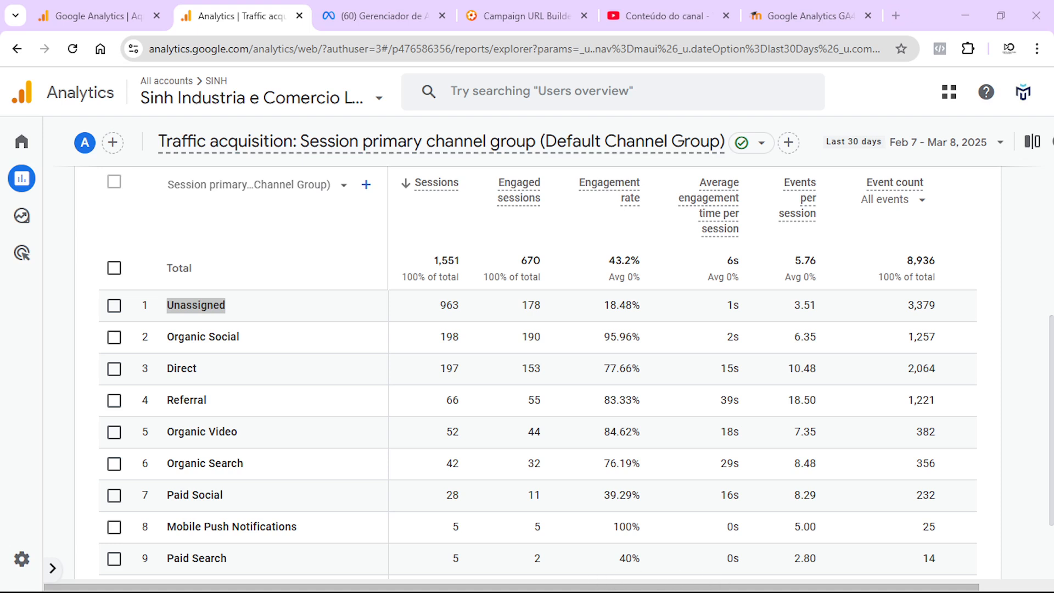
key(alt+Tab)
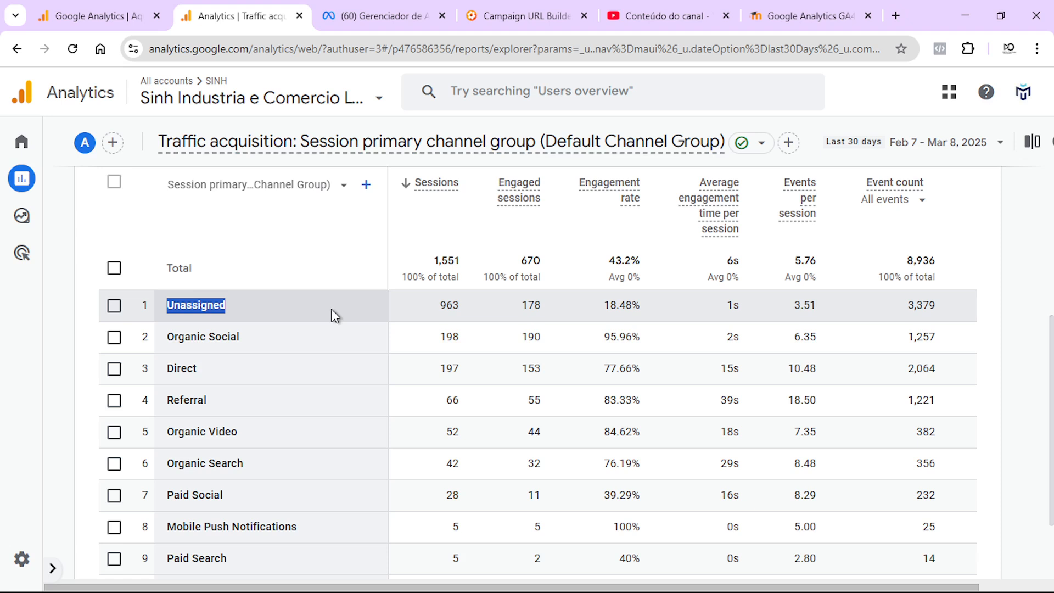
drag(231, 303, 169, 303)
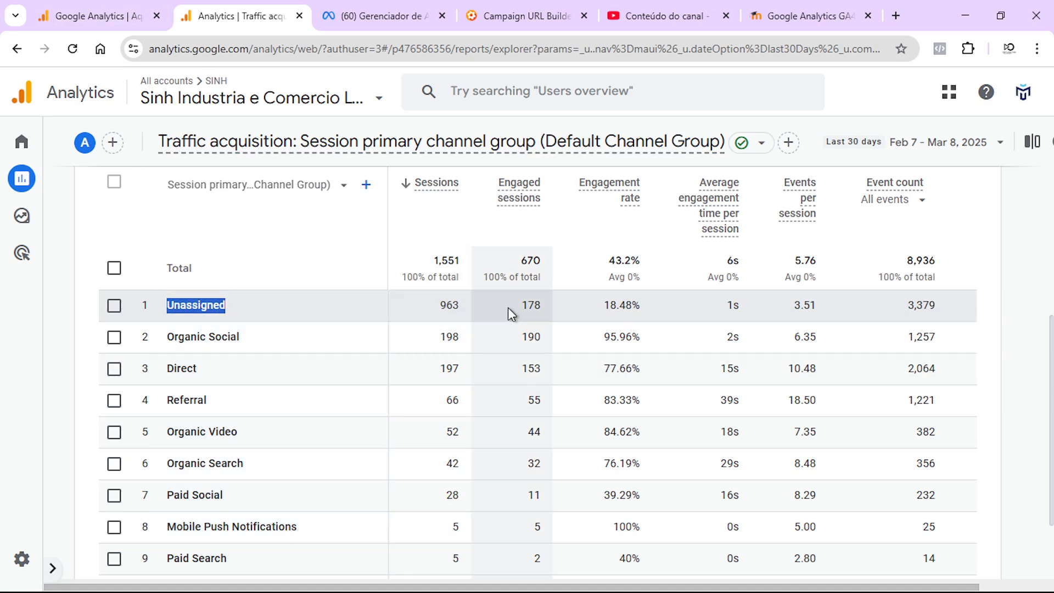
drag(440, 307, 467, 308)
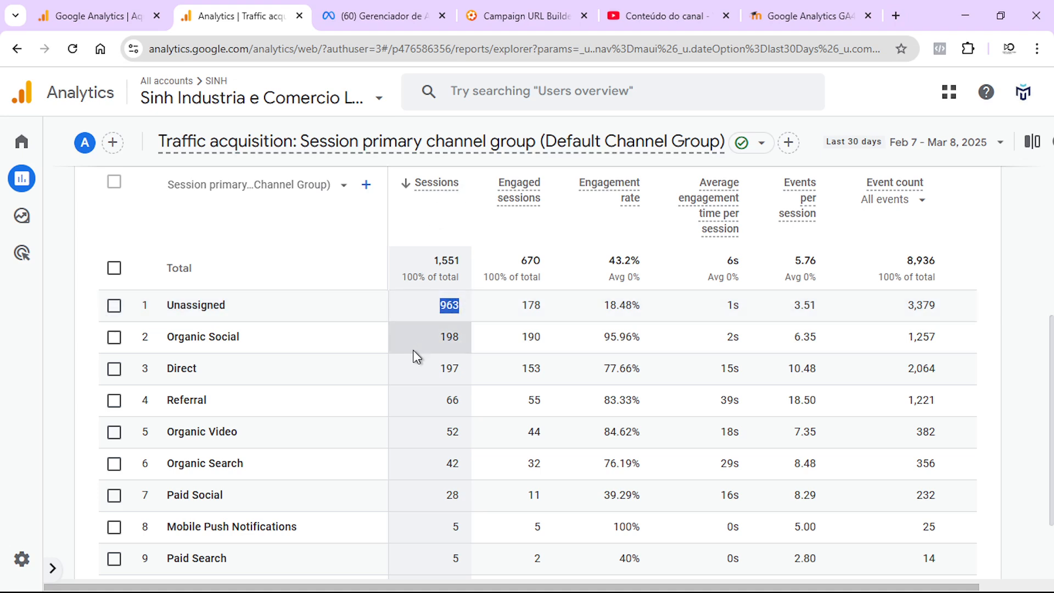
scroll(582, 353, up, 5)
scroll(742, 353, up, 3)
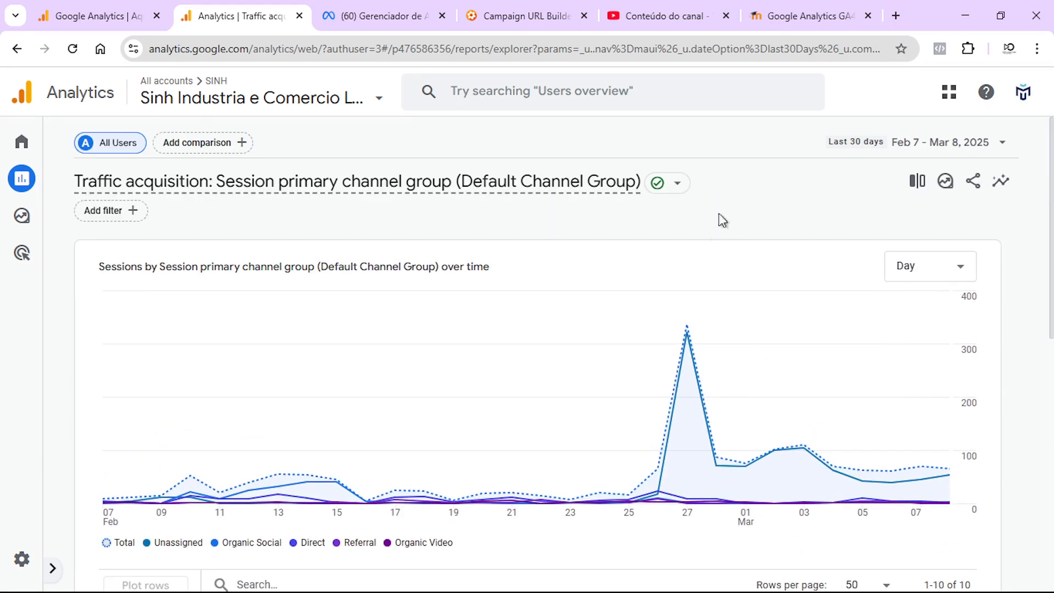
scroll(461, 444, down, 5)
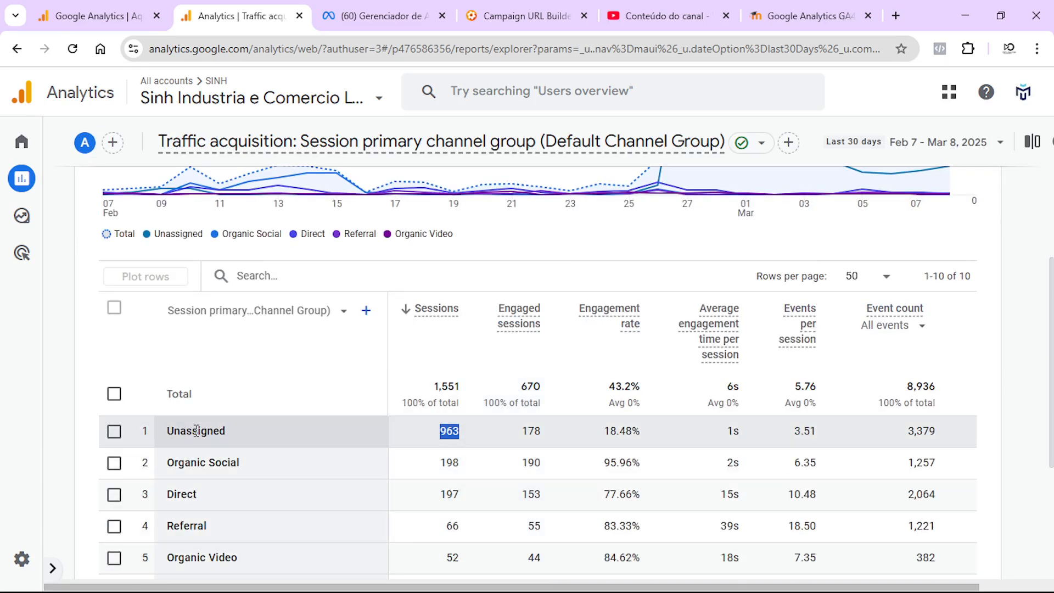
drag(242, 432, 167, 431)
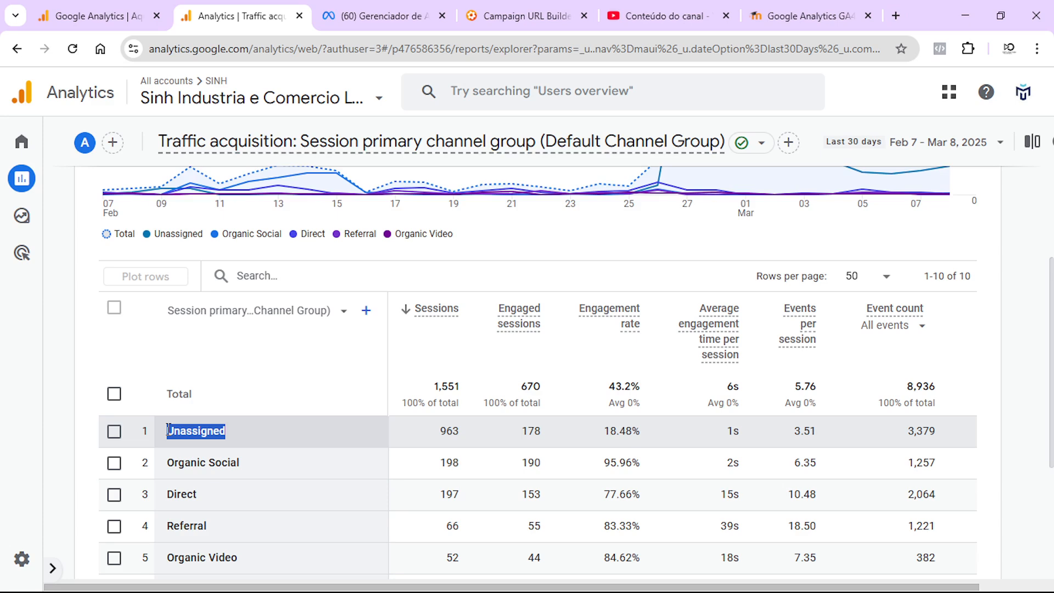
click(136, 10)
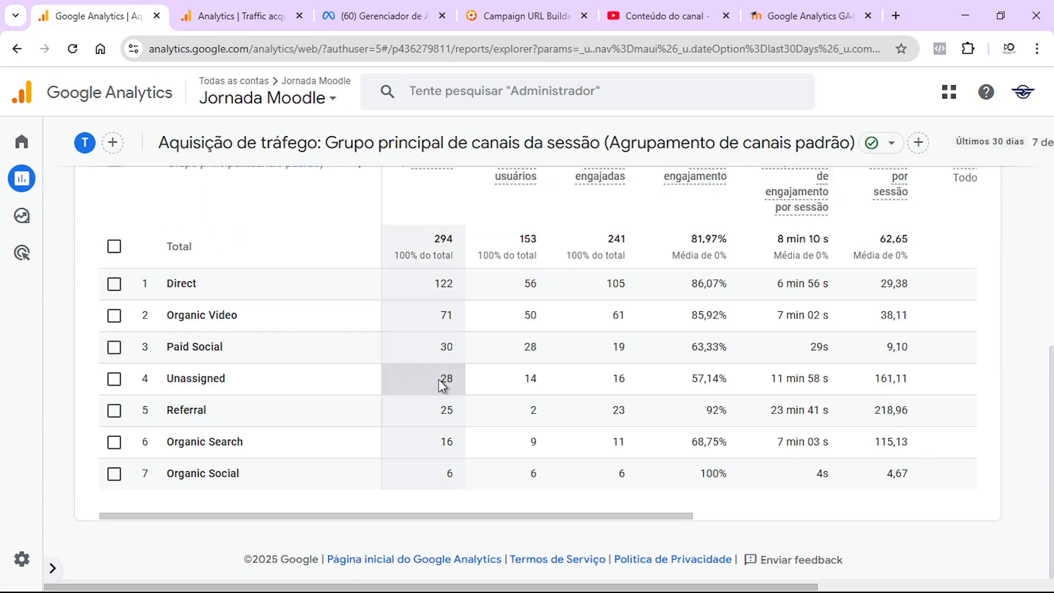
scroll(411, 264, up, 2)
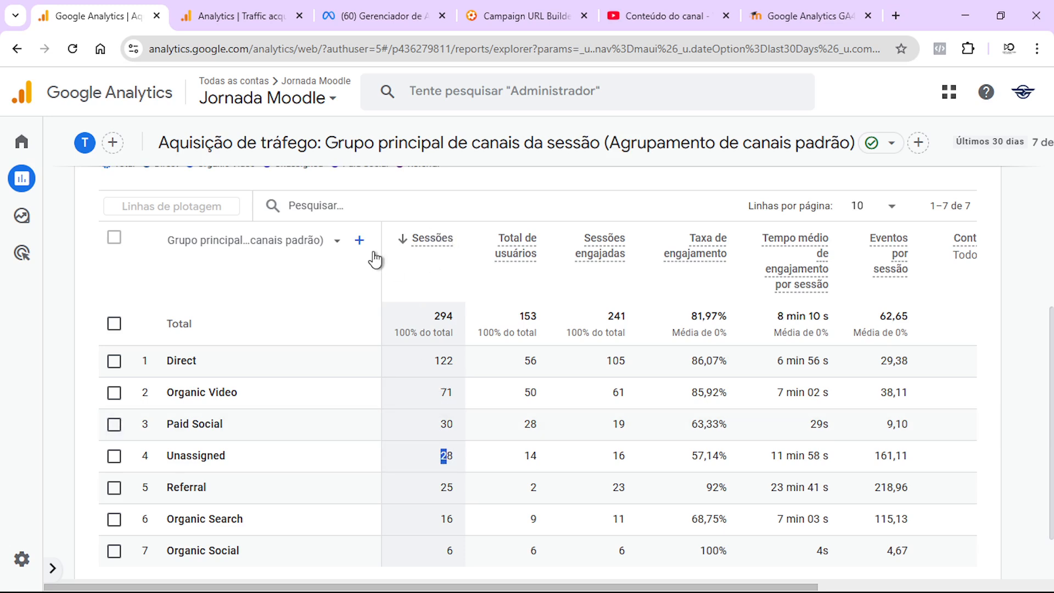
Open a new browser tab
click(894, 16)
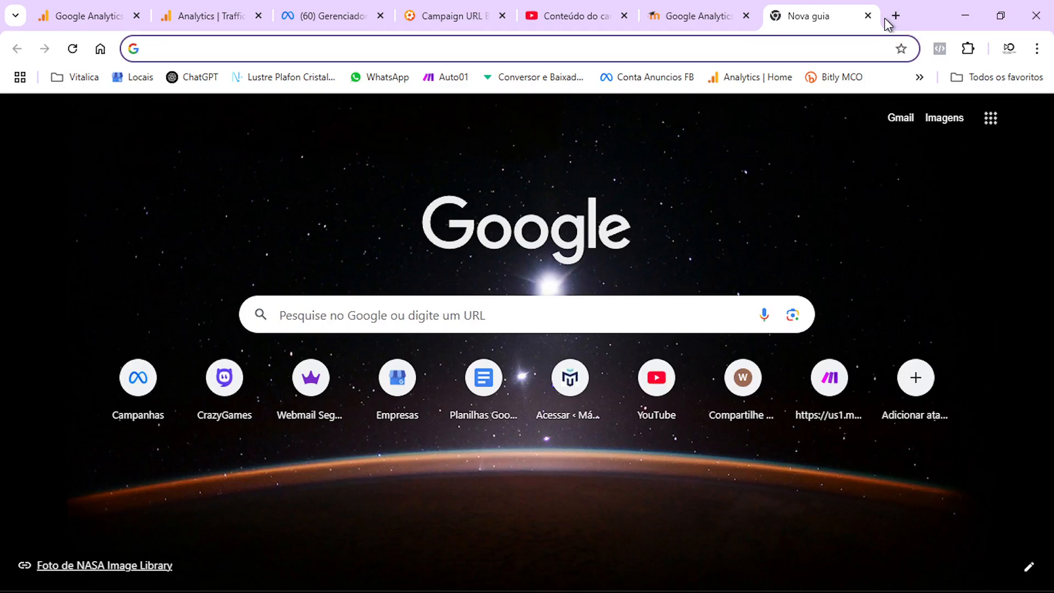
text(troca)
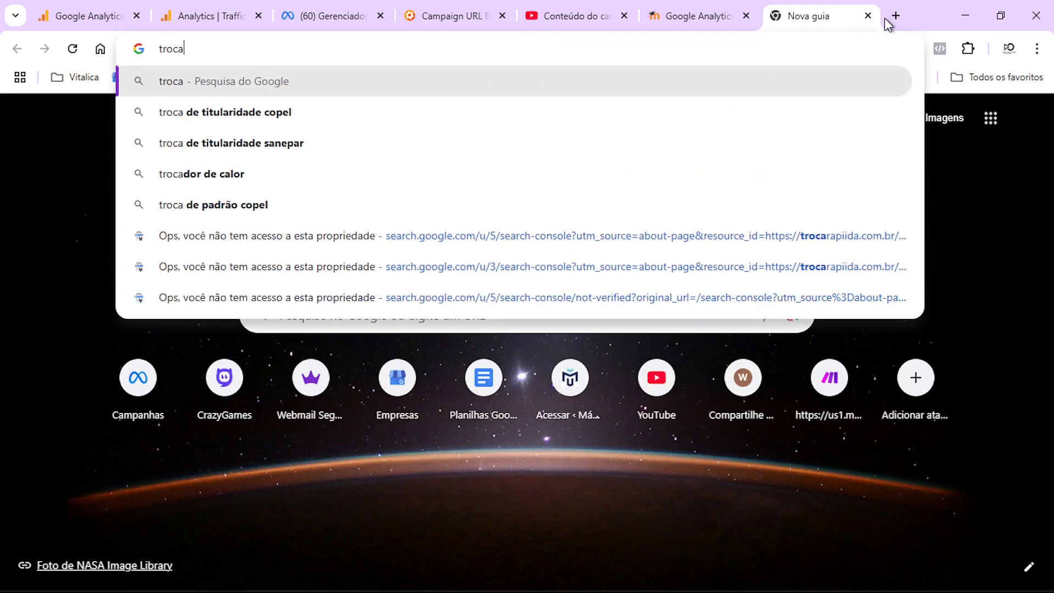
key(BackSpace)
key(BackSpace)
key(BackSpace)
key(BackSpace)
key(BackSpace)
key(Escape)
Load the Jornada Digital Moodle home page and look through its banner and available courses
text(jor)
key(Return)
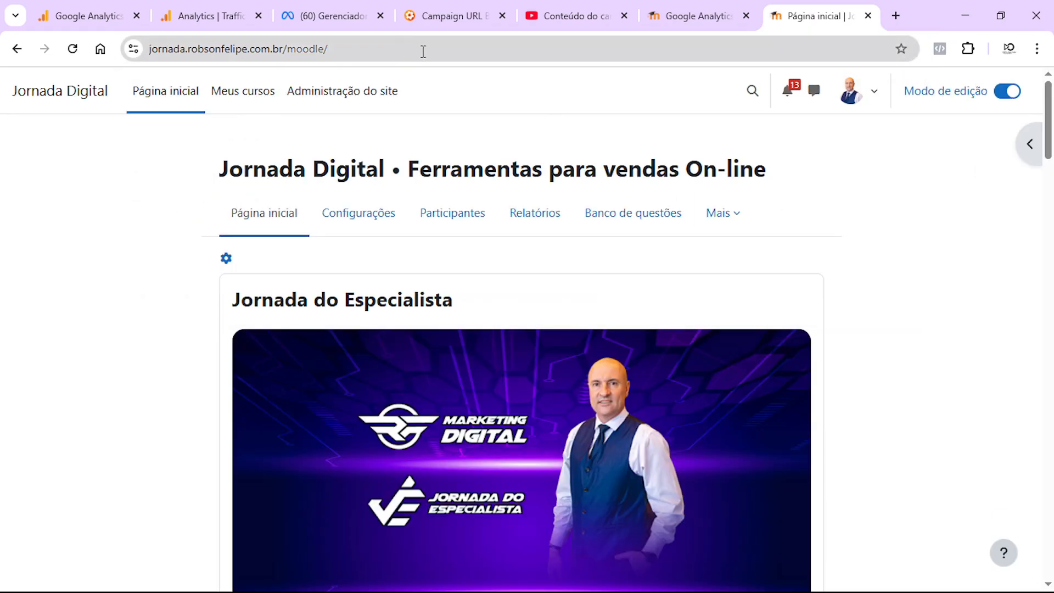
click(423, 51)
scroll(803, 190, down, 7)
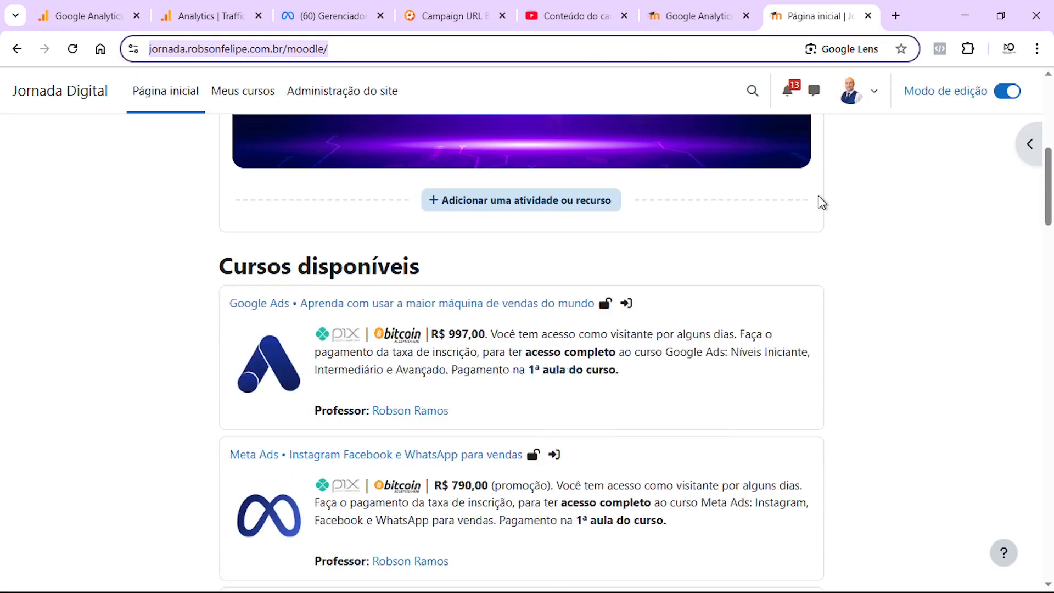
scroll(821, 199, up, 4)
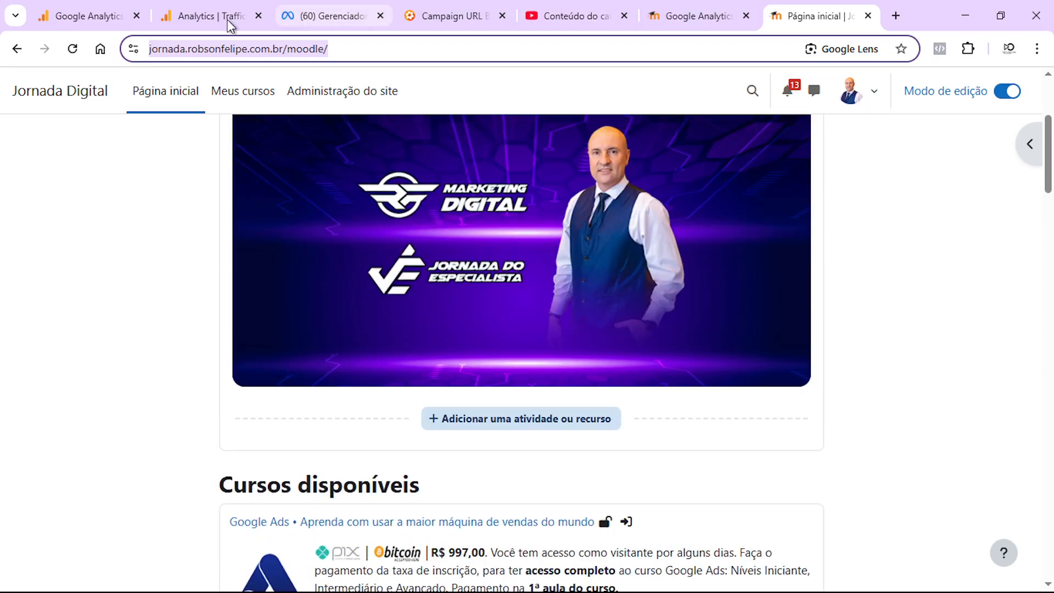
Return to the Jornada Moodle property in Analytics, open its Visão geral em tempo real report and reload the page
click(75, 23)
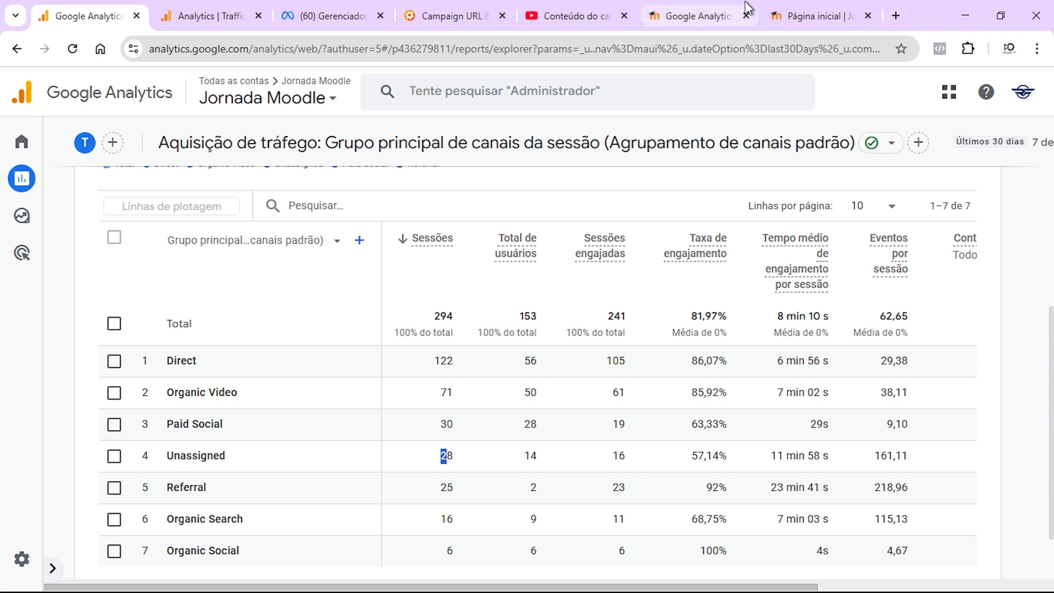
scroll(117, 242, up, 6)
mouse_move(46, 144)
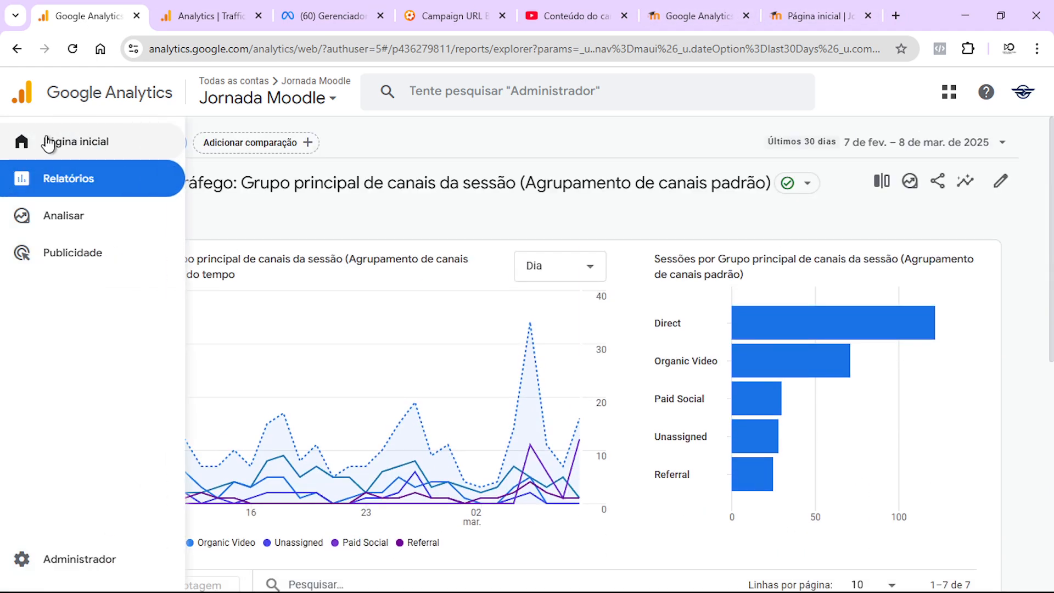
click(102, 144)
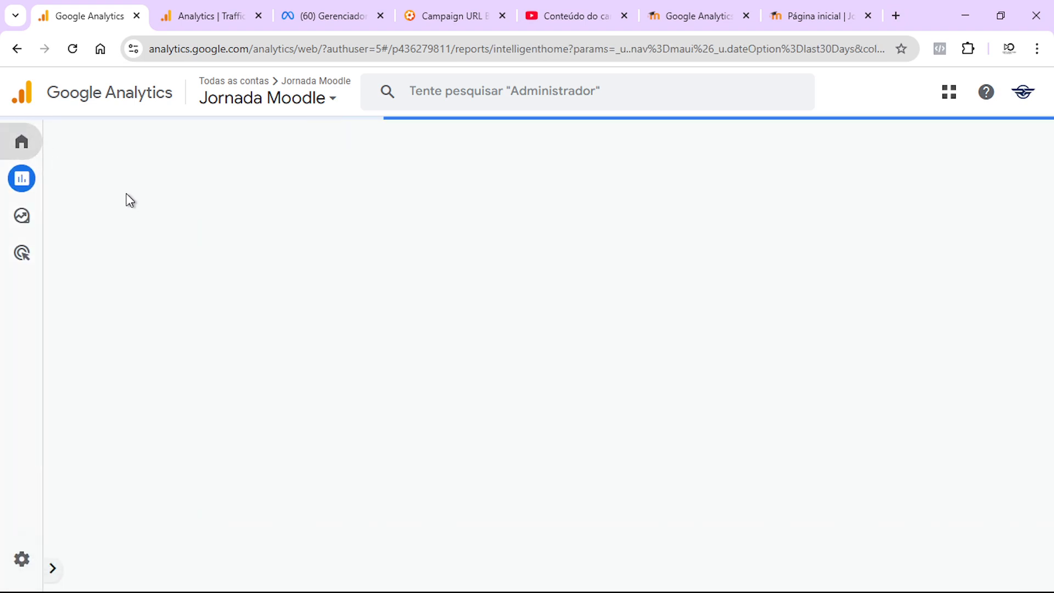
mouse_move(13, 148)
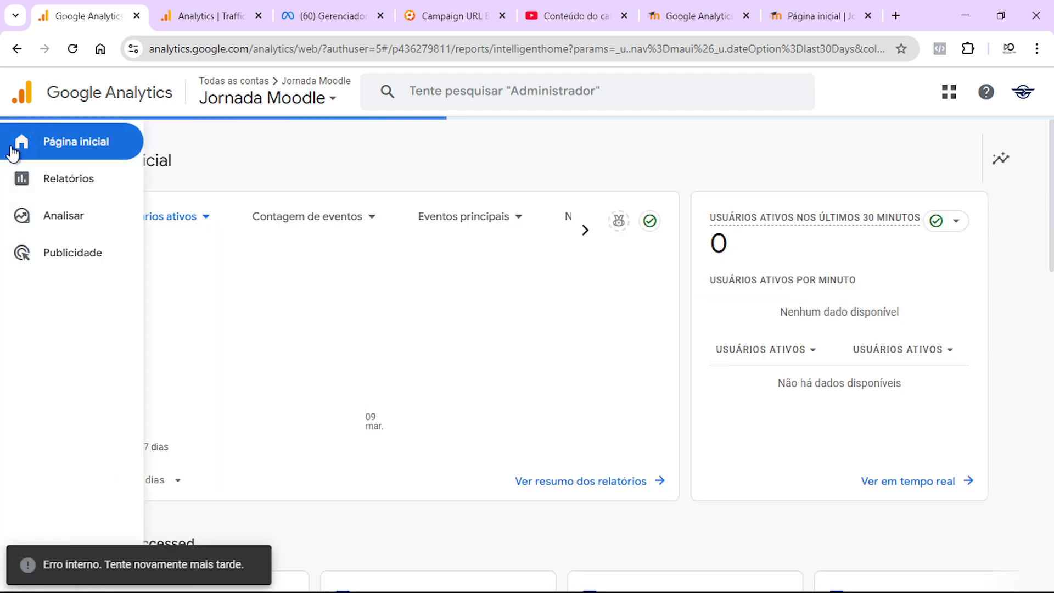
click(66, 183)
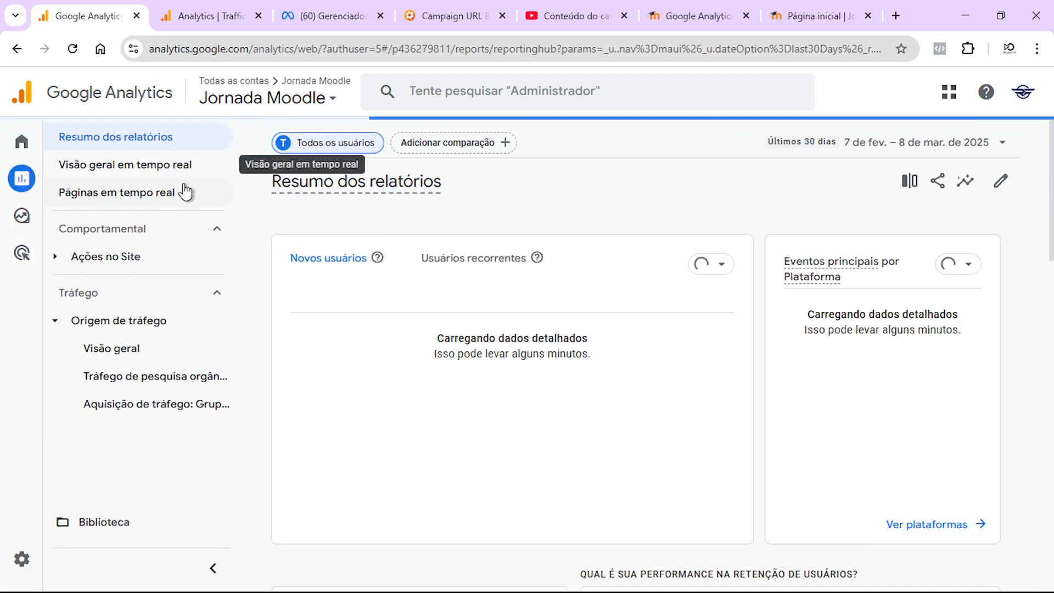
click(131, 172)
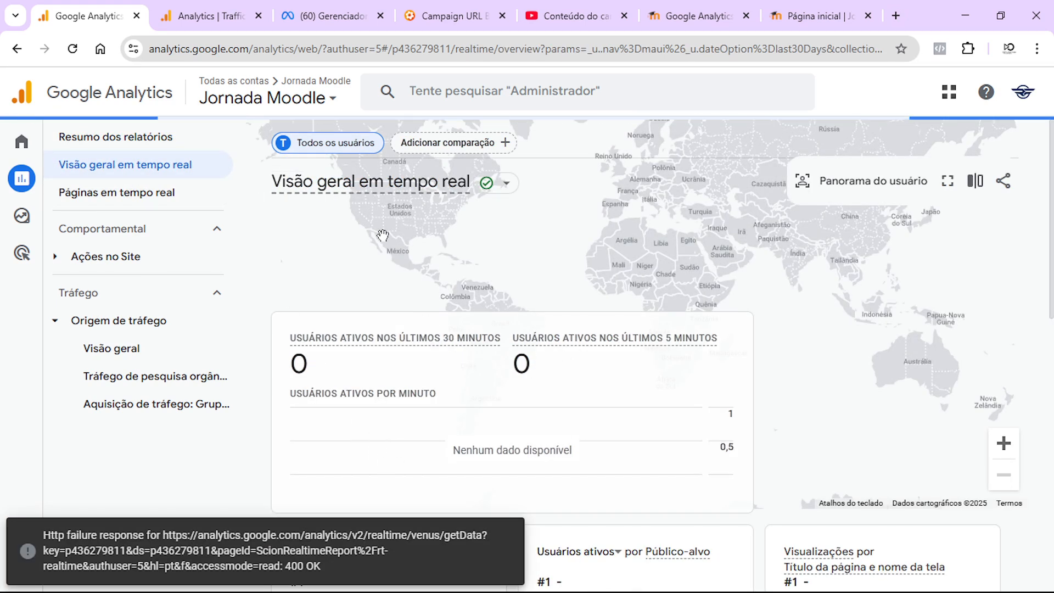
click(72, 48)
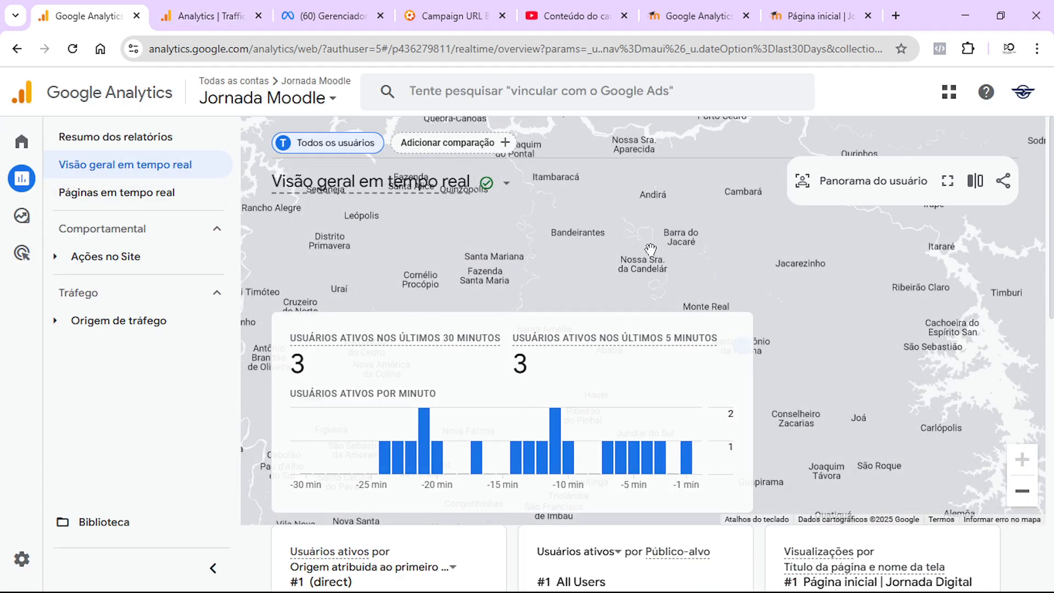
Examine the real-time overview's active users per minute and its source, audience, page view, event count and key event cards
scroll(612, 269, down, 3)
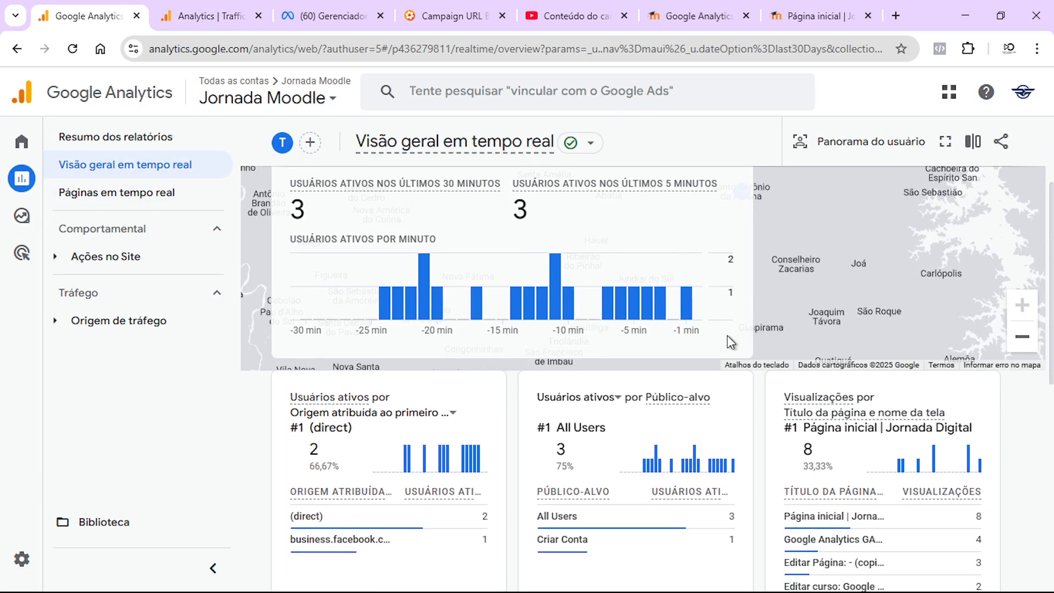
scroll(728, 341, down, 7)
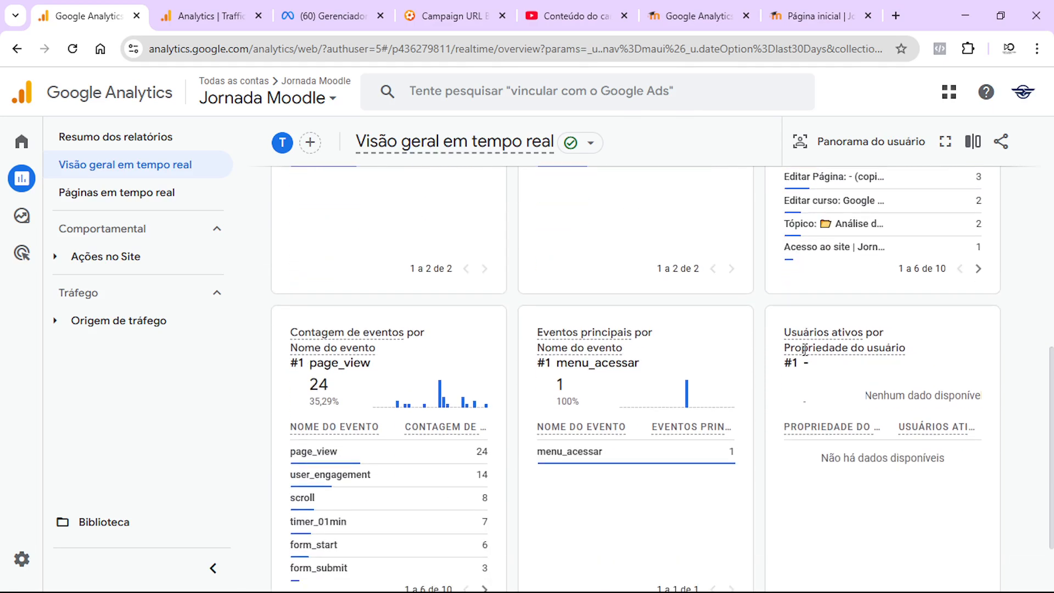
scroll(805, 348, down, 2)
scroll(805, 348, up, 9)
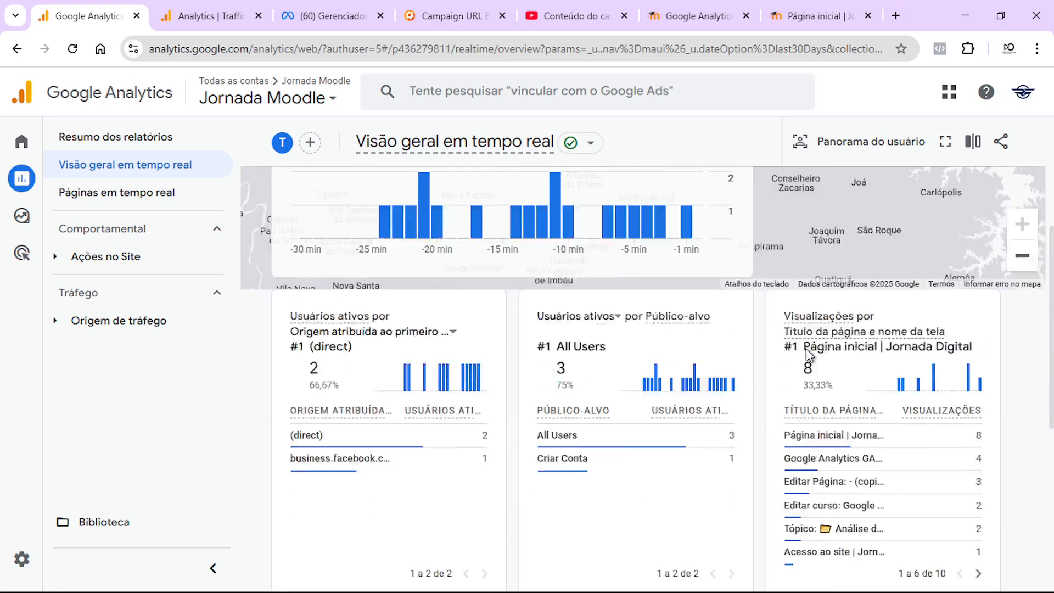
scroll(810, 344, up, 2)
scroll(778, 343, down, 7)
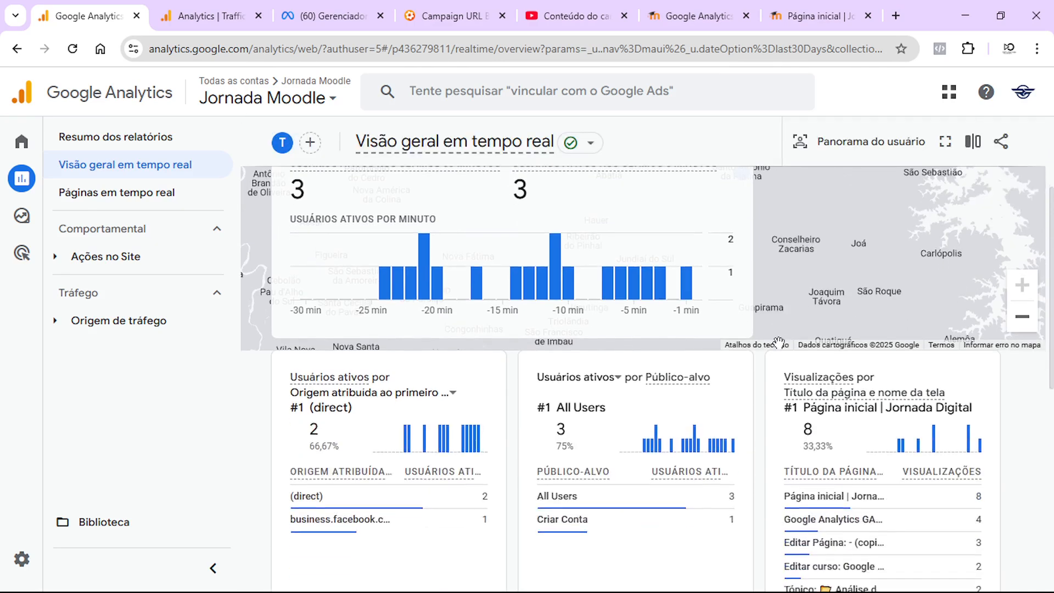
scroll(775, 335, down, 5)
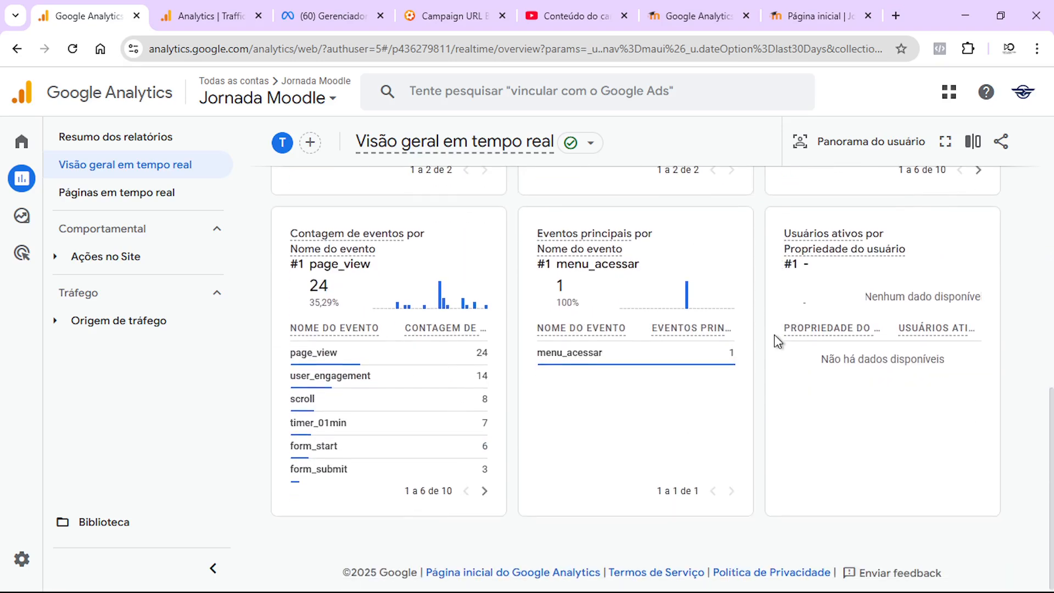
scroll(644, 376, up, 7)
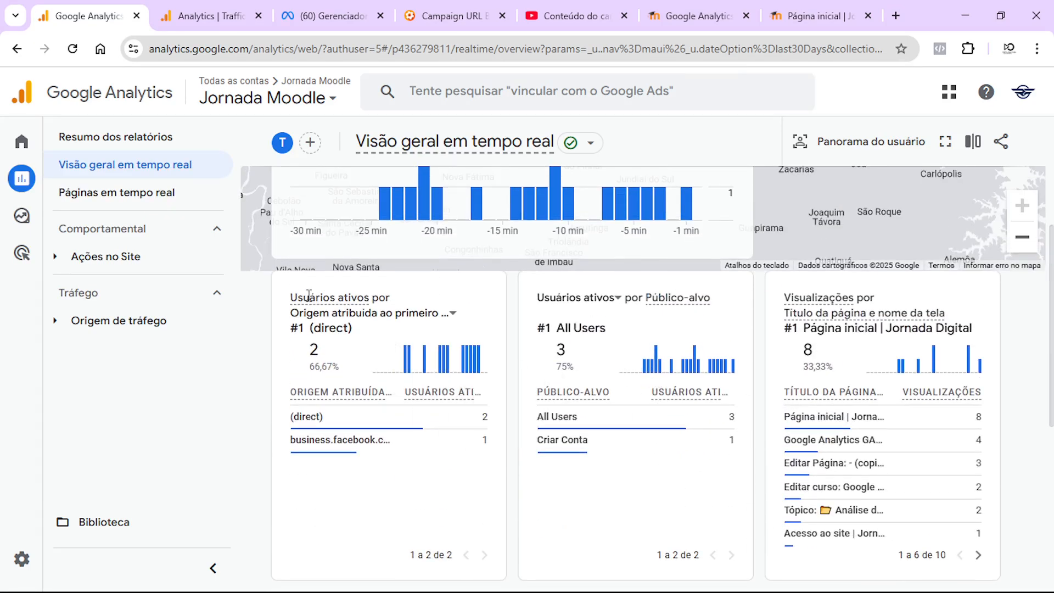
Search the Visão geral em tempo real page for "sess" and close the search
scroll(851, 329, up, 4)
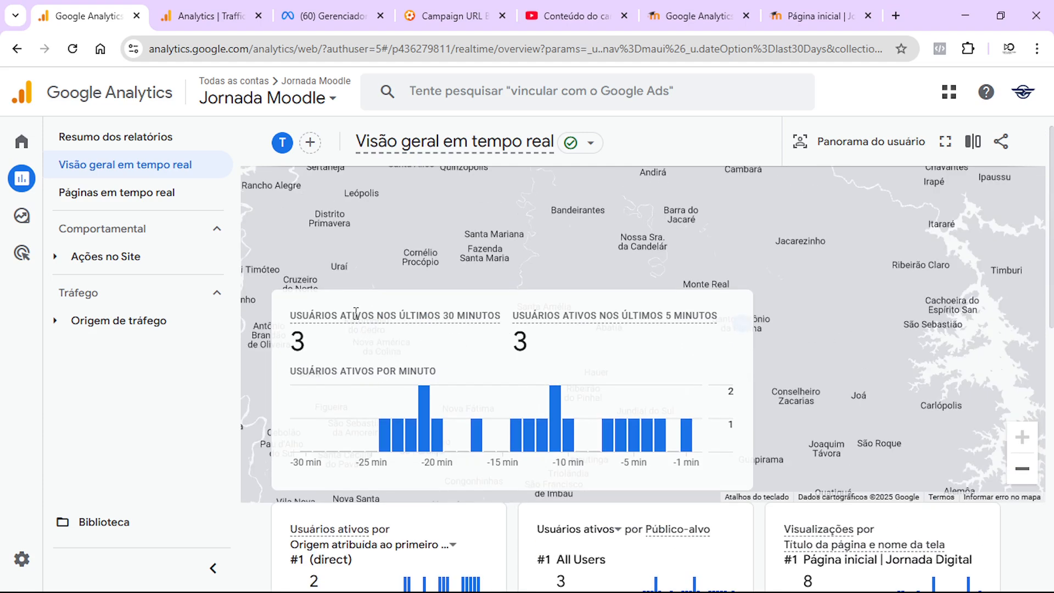
scroll(640, 335, up, 1)
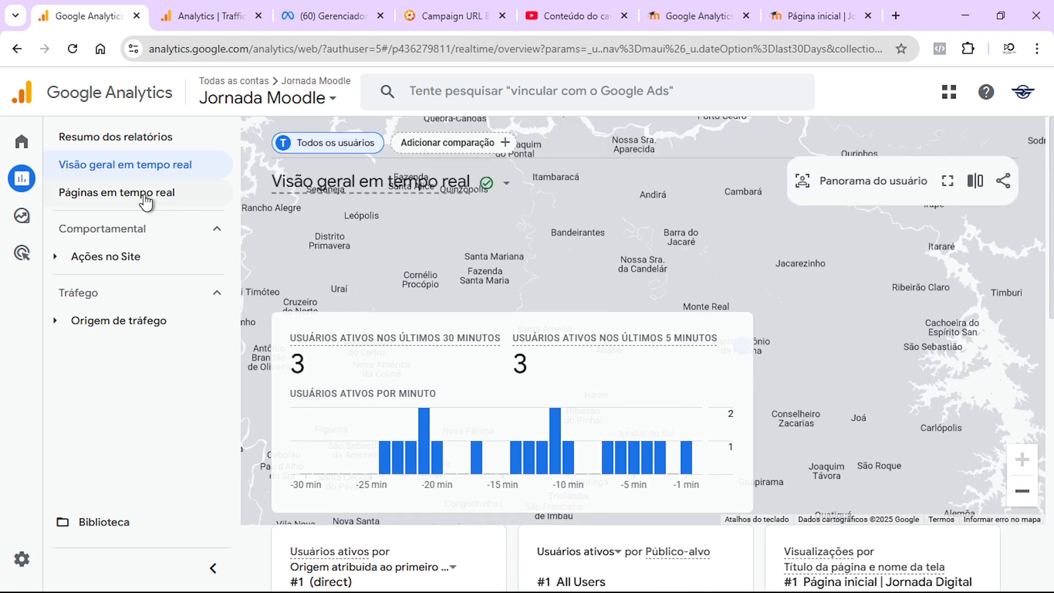
scroll(592, 221, down, 5)
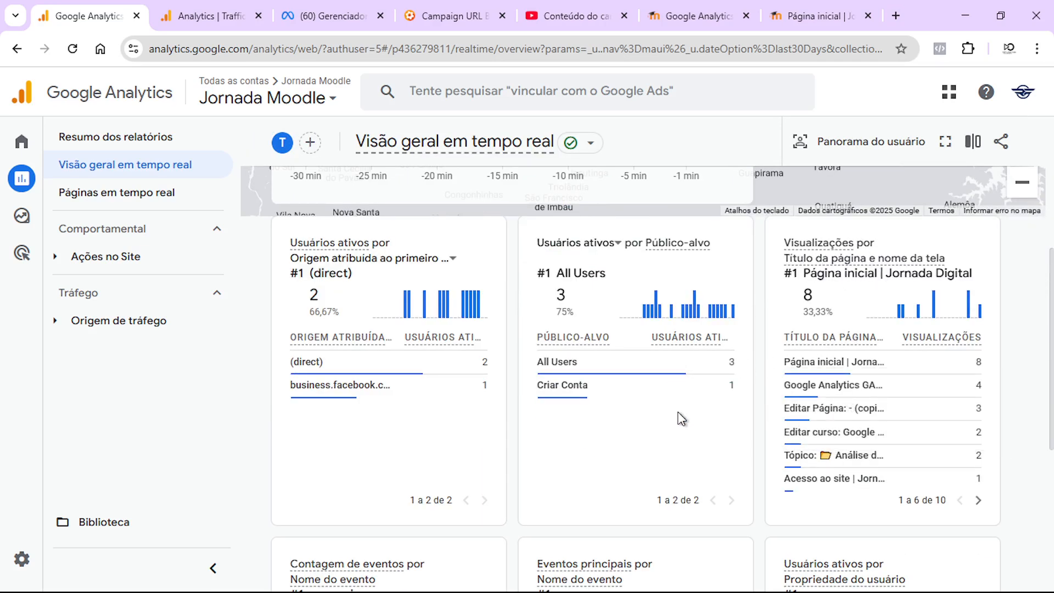
key(ctrl+f)
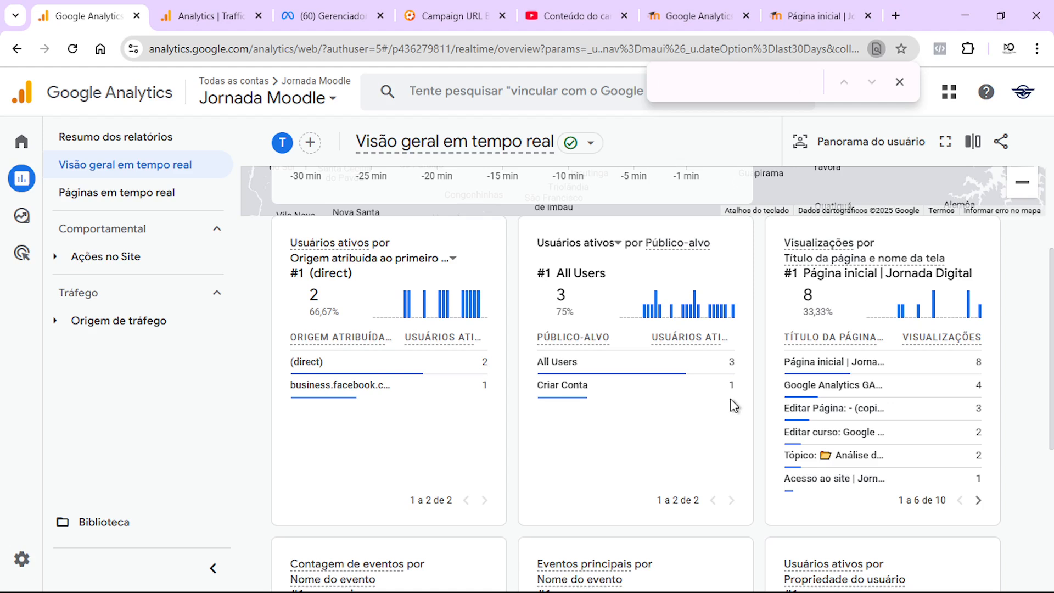
text(sess)
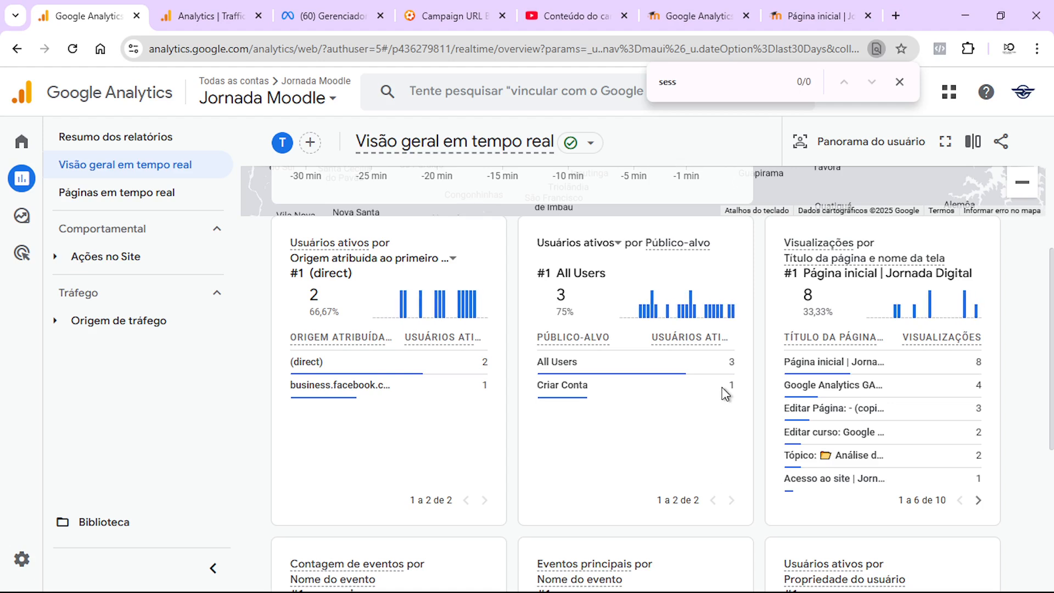
click(900, 82)
Review the real-time overview's event count, key event, active user and page view cards
scroll(649, 358, down, 5)
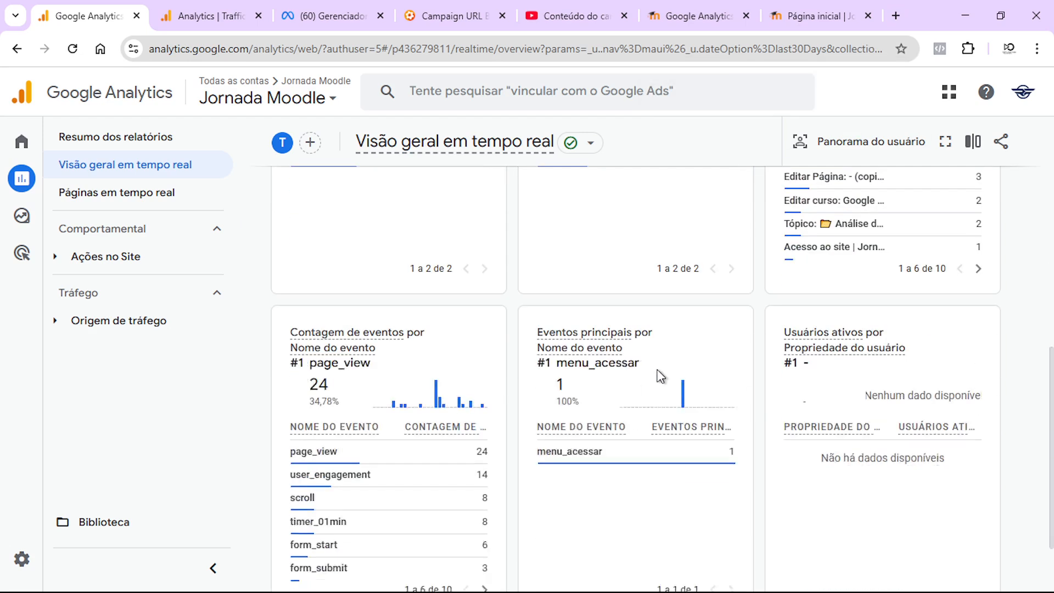
scroll(832, 388, up, 10)
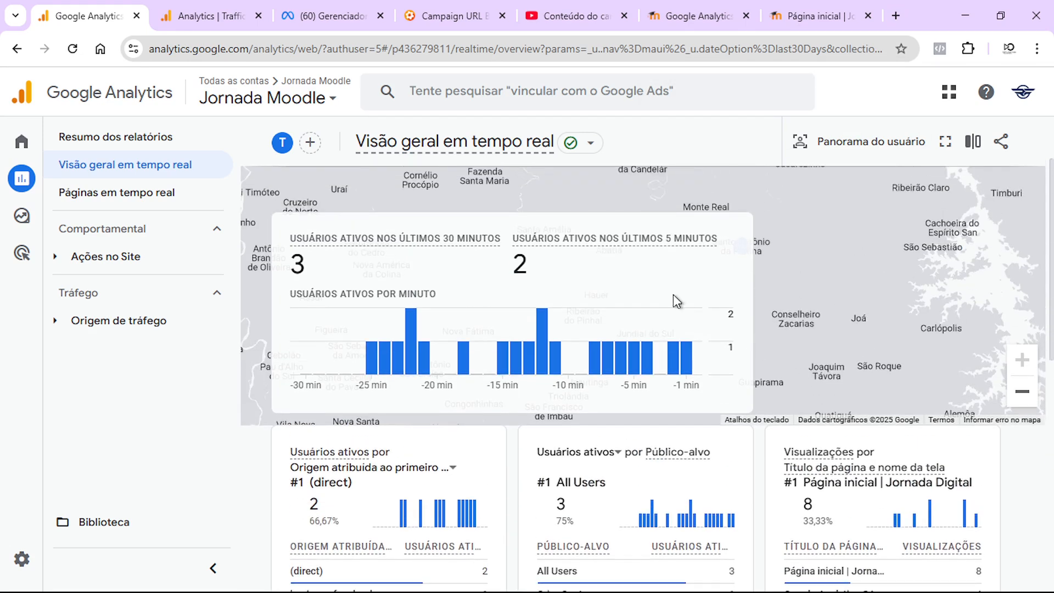
scroll(717, 375, down, 3)
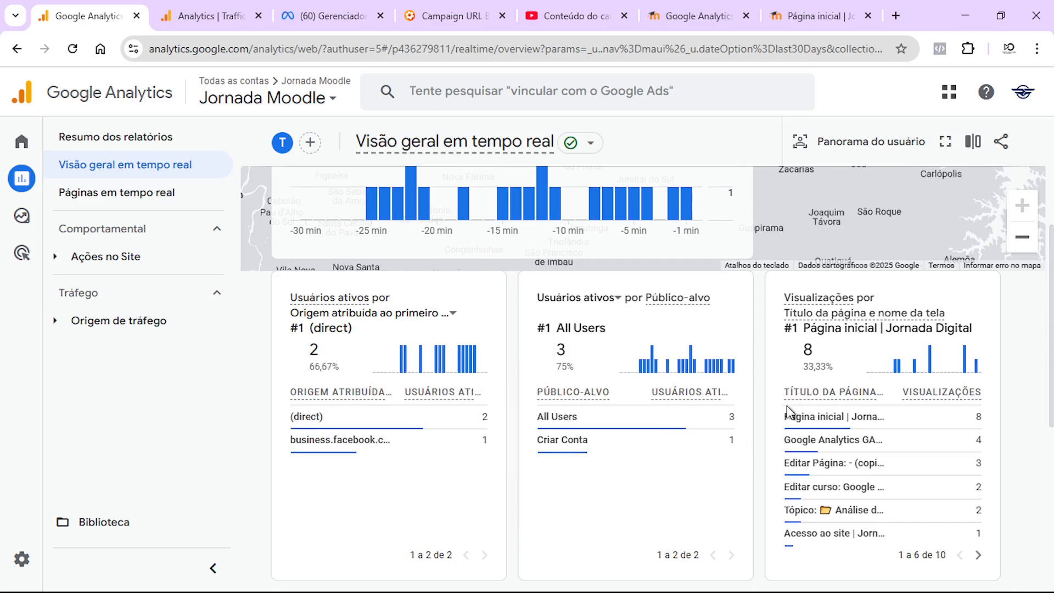
Switch to the Jornada Digital Moodle home page and look through the paid courses under Cursos disponíveis
click(839, 21)
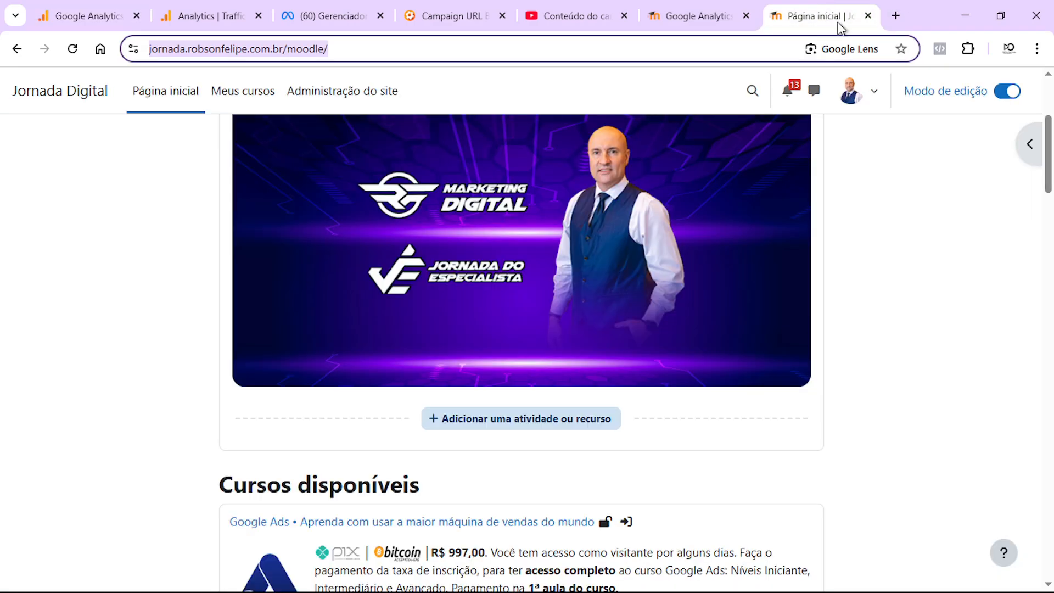
scroll(866, 146, down, 7)
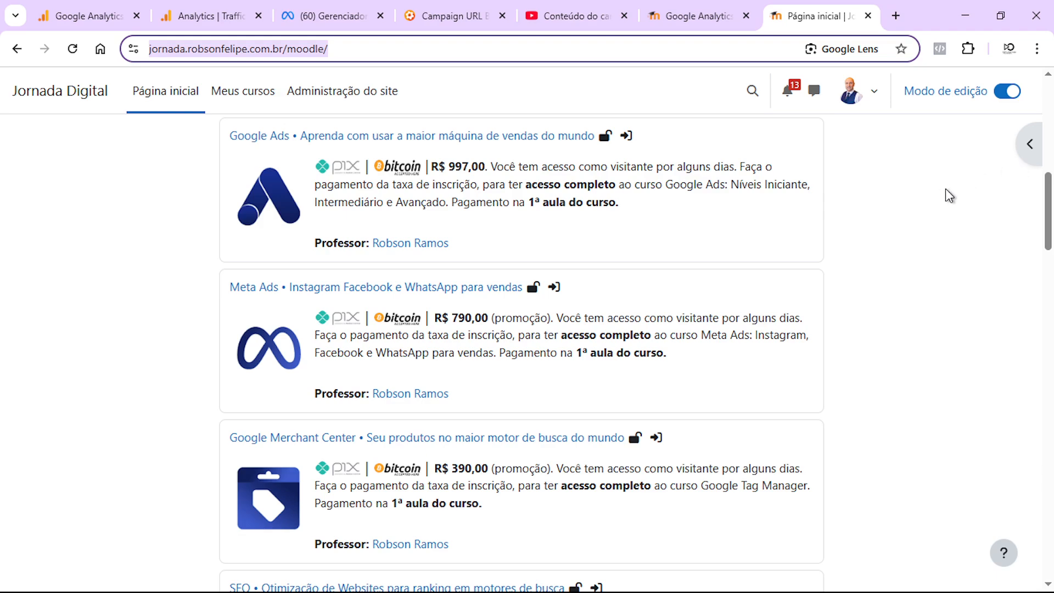
scroll(949, 195, down, 12)
scroll(949, 217, up, 16)
scroll(928, 247, down, 5)
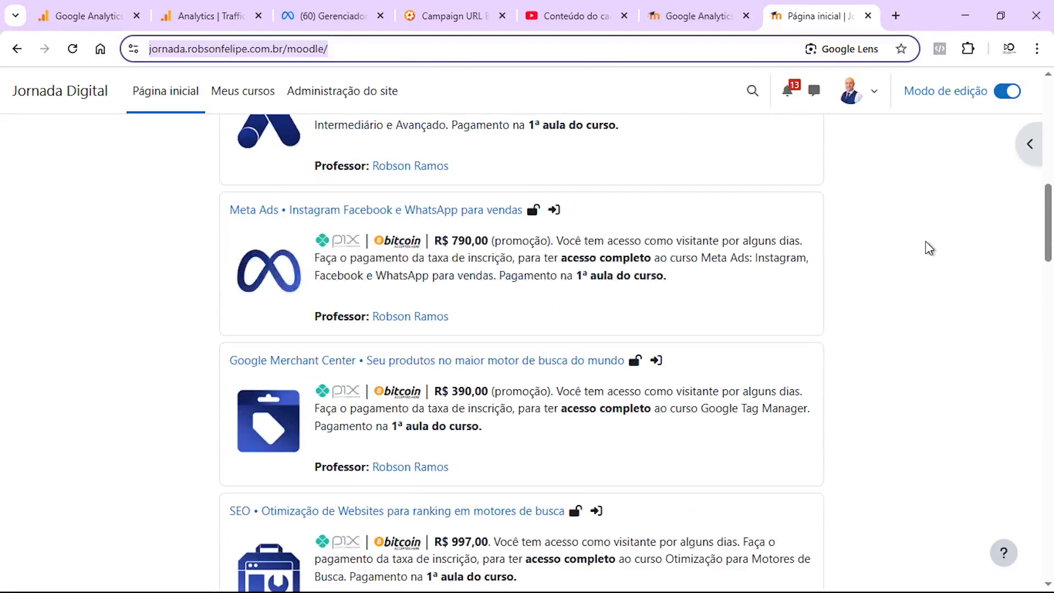
scroll(928, 248, down, 1)
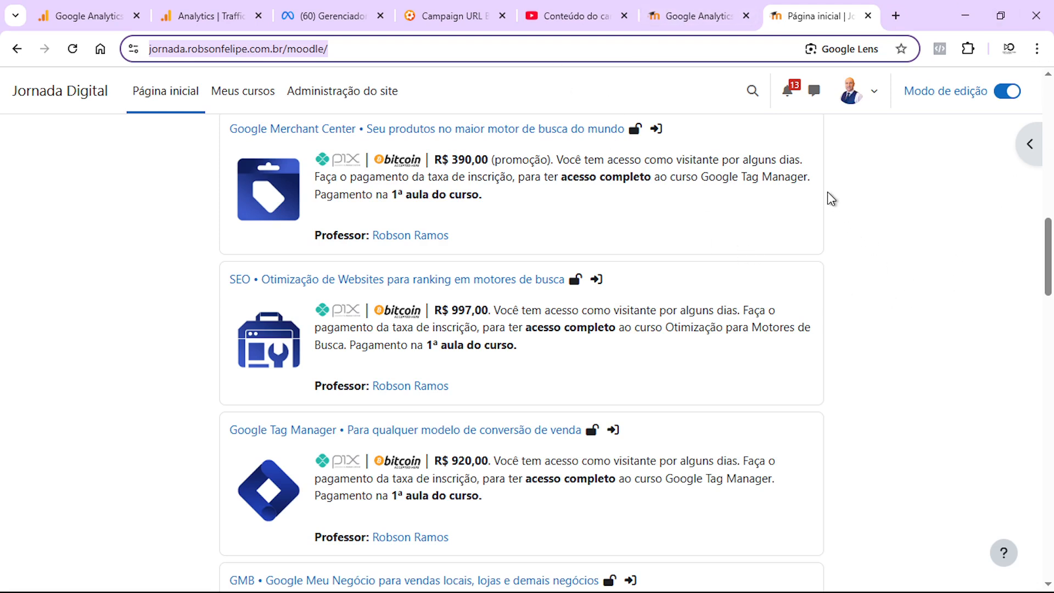
Return to the Jornada Moodle real-time overview and view the Usuários ativos definition on the first-user source card
click(179, 16)
click(124, 15)
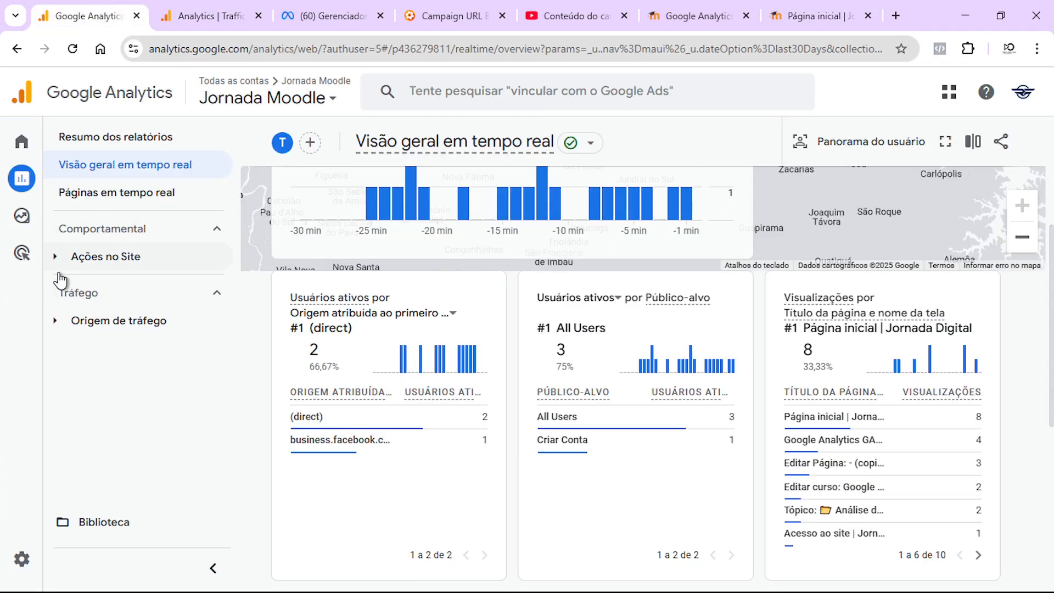
mouse_move(27, 269)
mouse_move(327, 293)
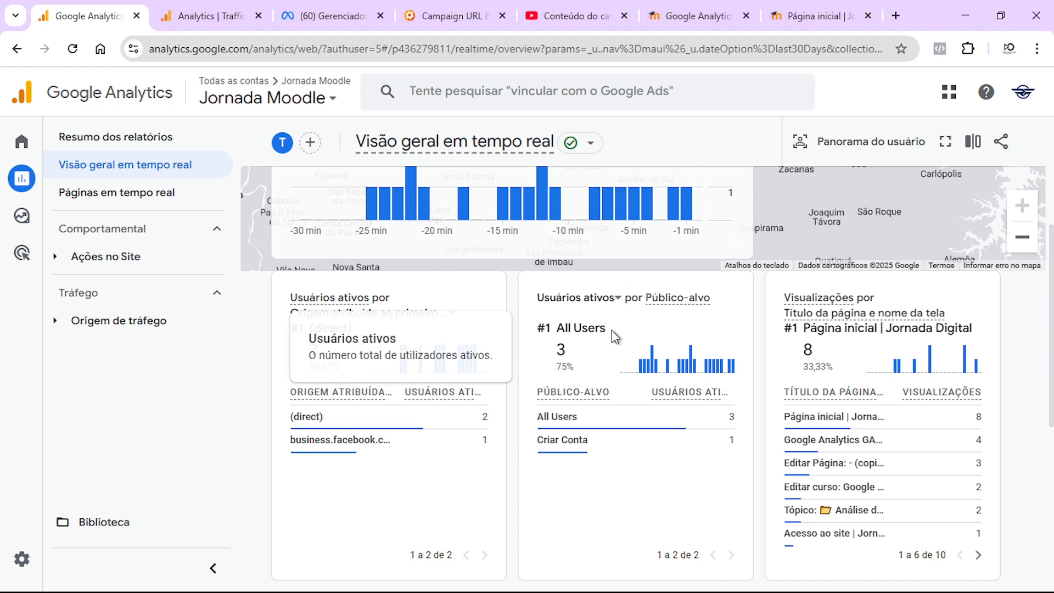
Look at the free courses on the Moodle home page and return to the active users chart in the real-time overview
click(802, 15)
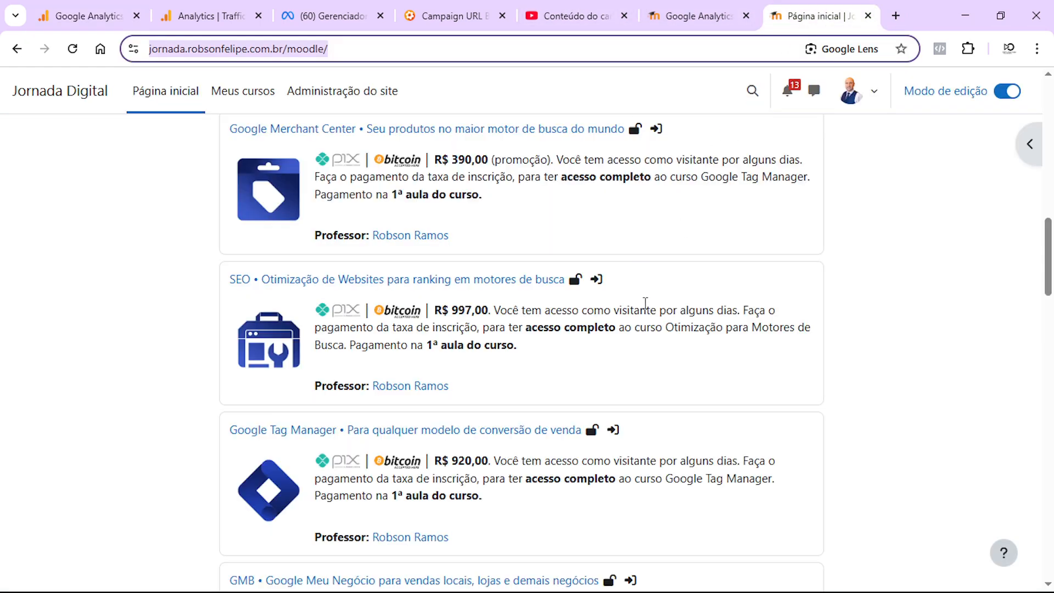
scroll(643, 302, down, 7)
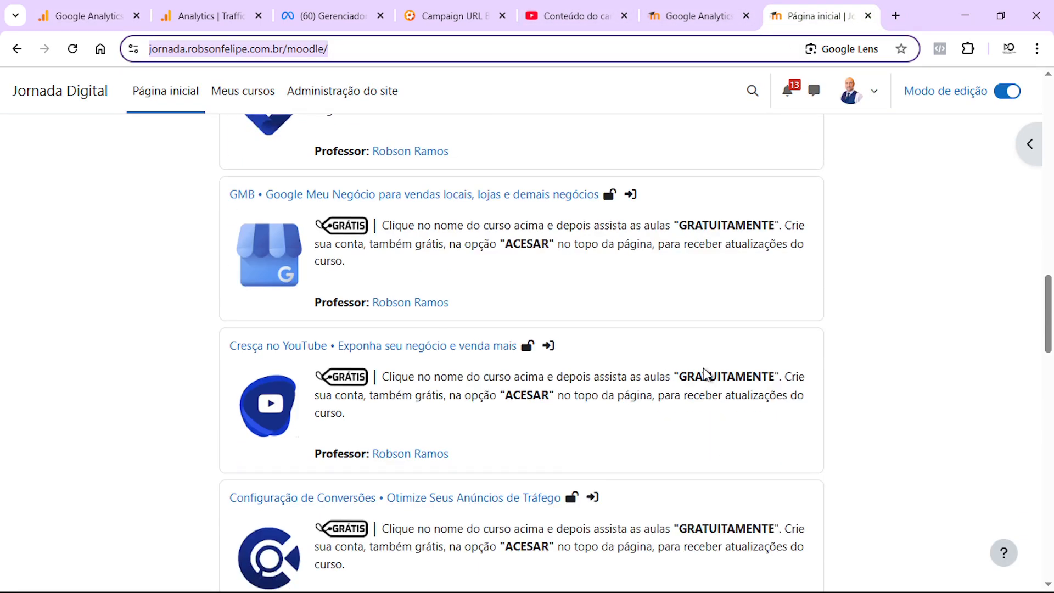
click(88, 11)
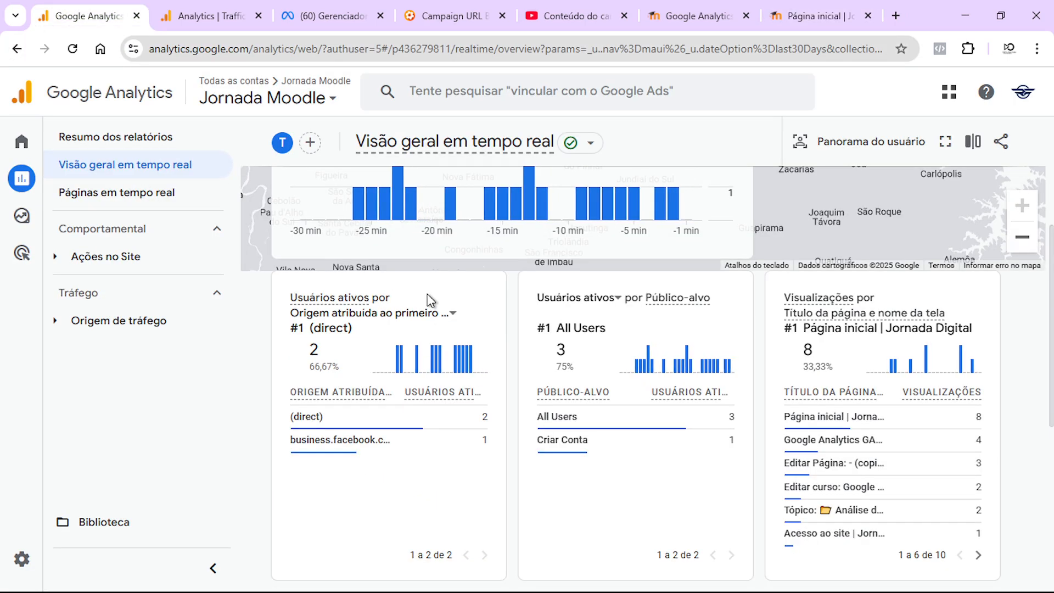
scroll(394, 386, up, 4)
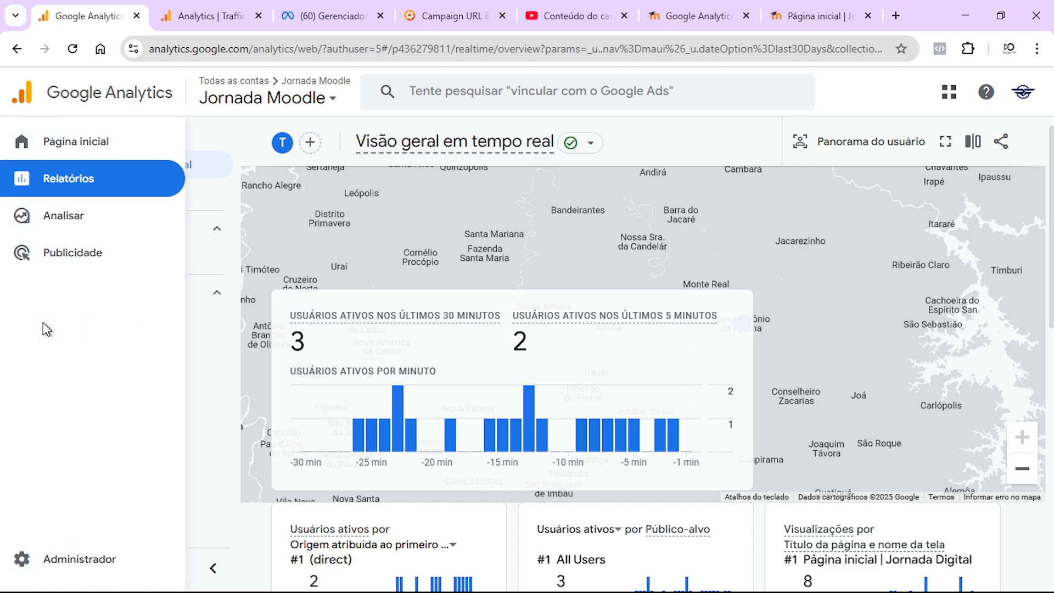
Open the Google organic search traffic report under Origem de tráfego and examine its landing page table
click(58, 322)
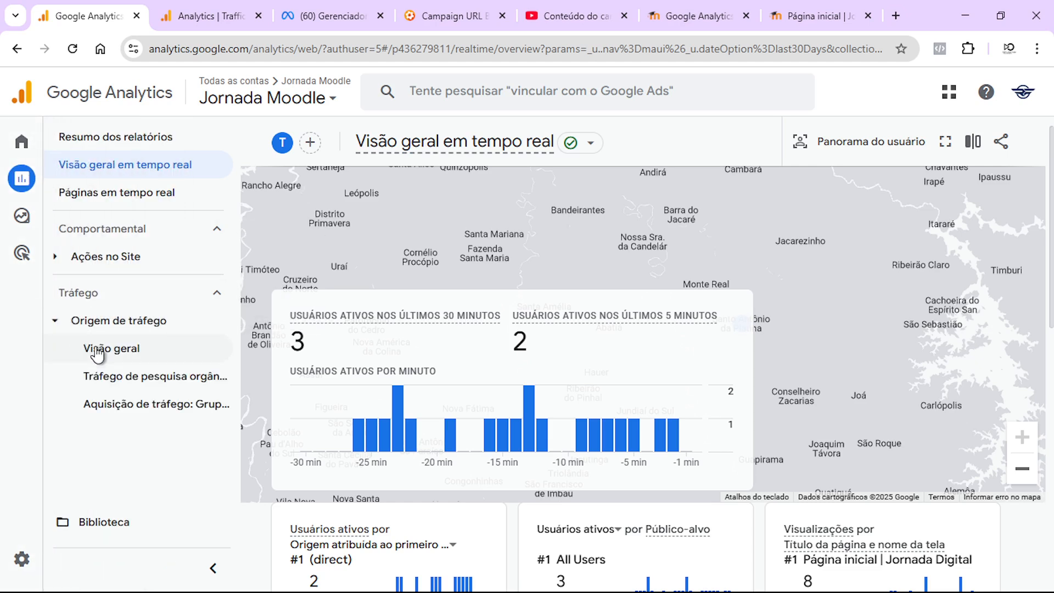
click(128, 383)
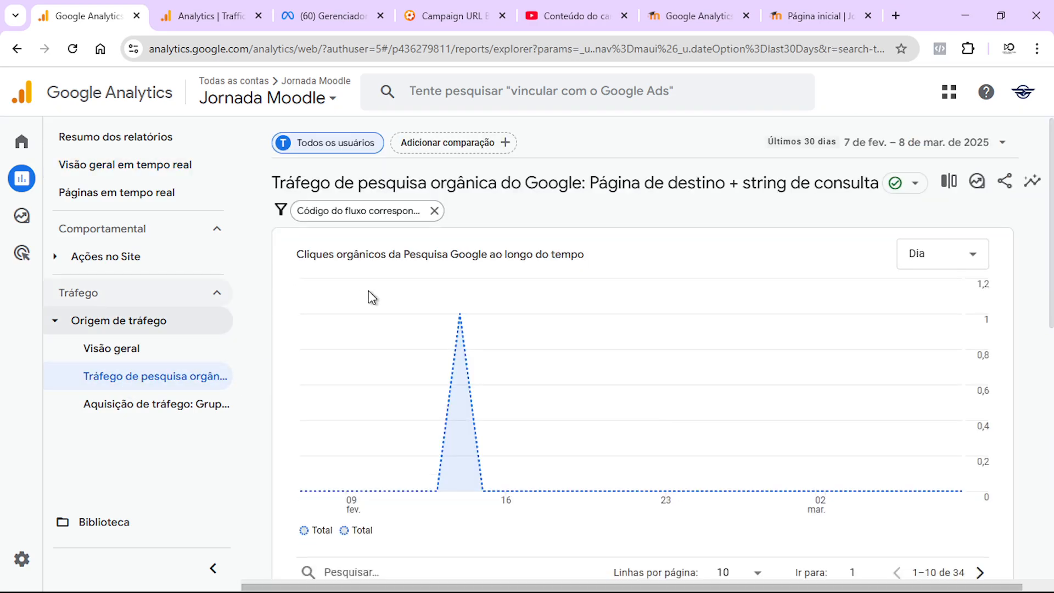
scroll(378, 293, down, 5)
scroll(396, 305, down, 3)
scroll(379, 316, up, 2)
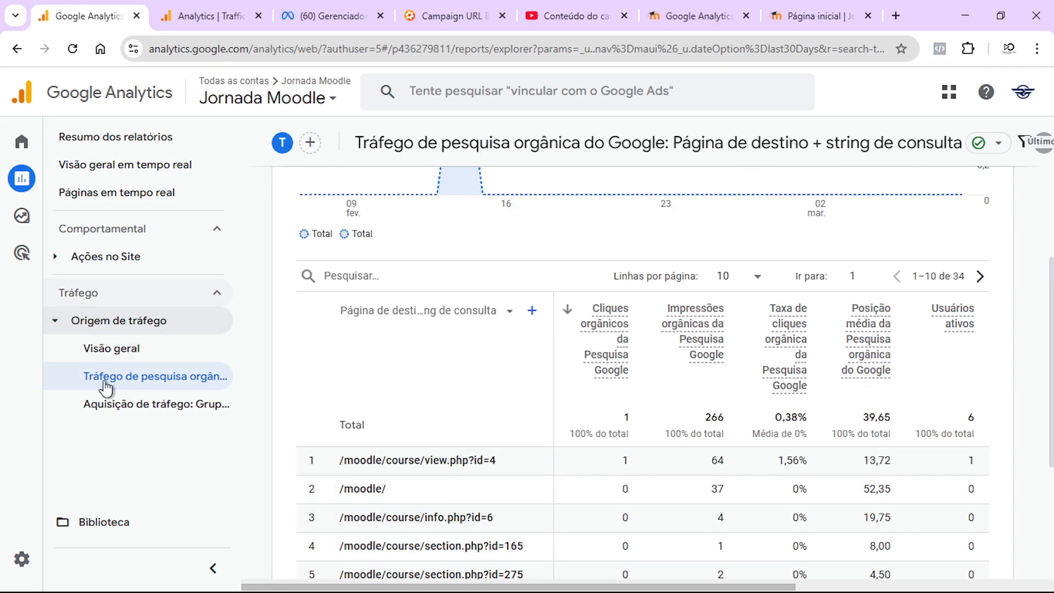
Open the Aquisição de tráfego report by session primary channel group and examine its channel table
click(124, 413)
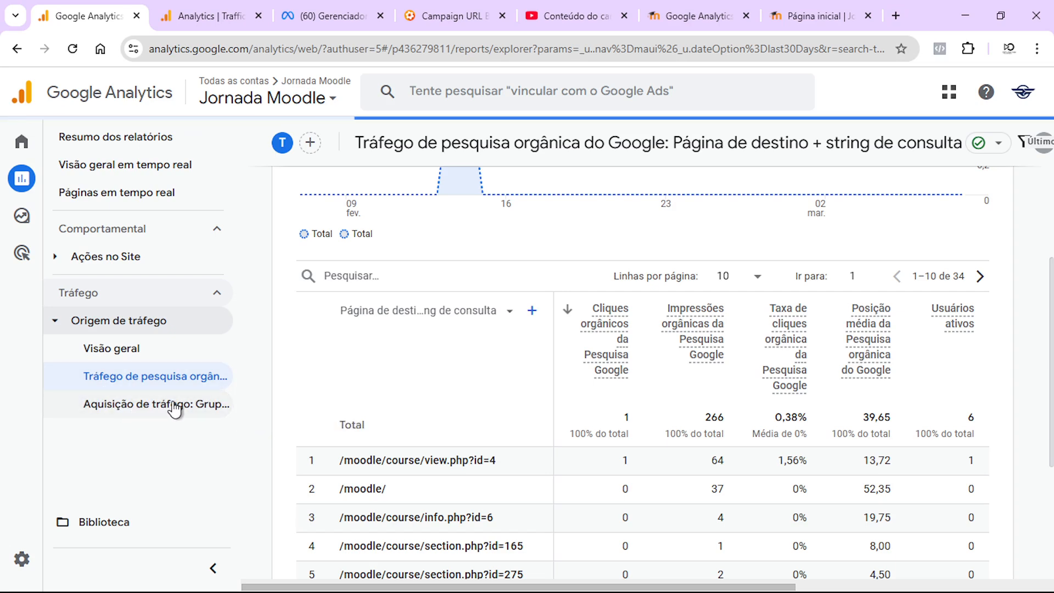
scroll(653, 297, down, 3)
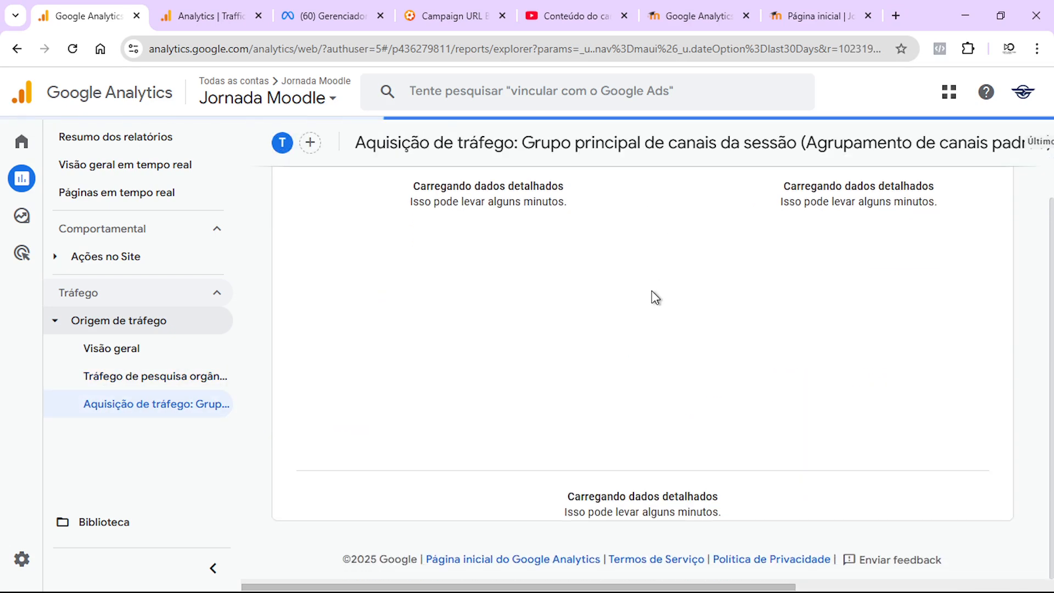
scroll(604, 307, down, 5)
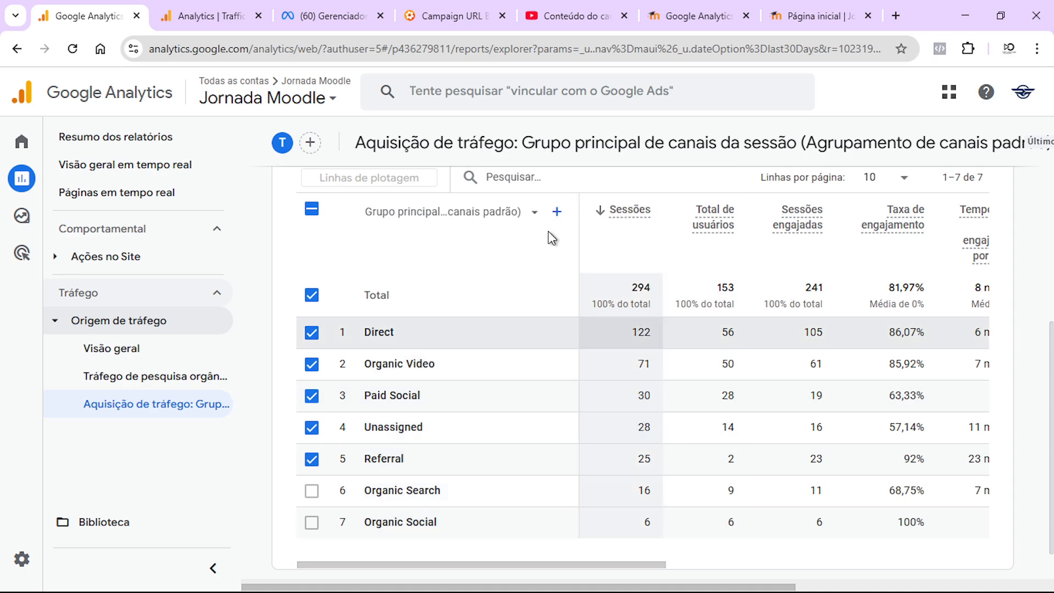
Switch to the Sinh Industria e Comercio Traffic acquisition report, highlight the Unassigned channel name and review the remaining channel rows
click(237, 11)
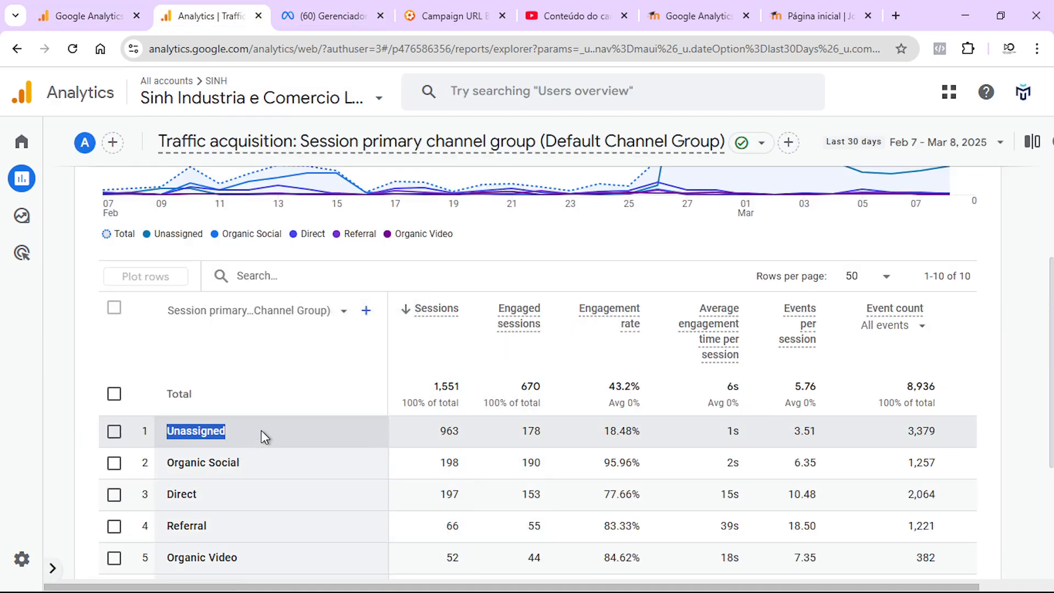
scroll(272, 363, down, 1)
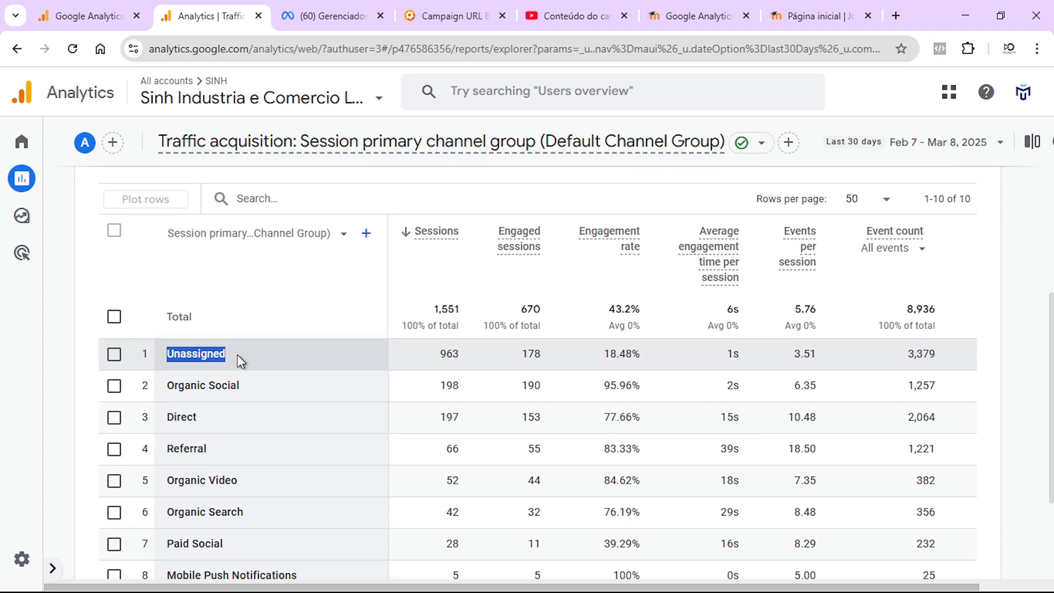
click(237, 355)
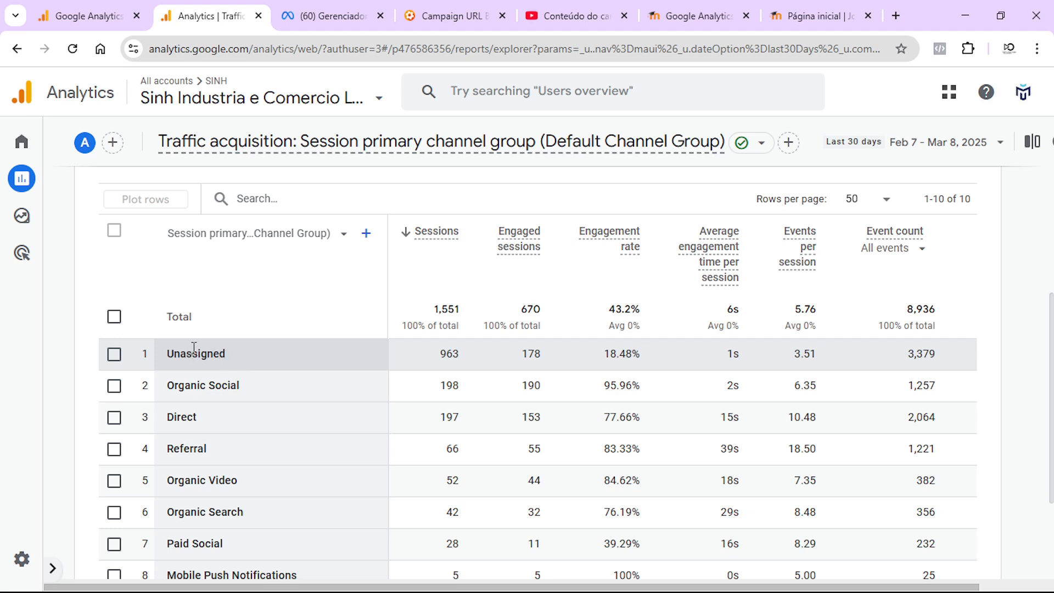
drag(231, 358, 146, 358)
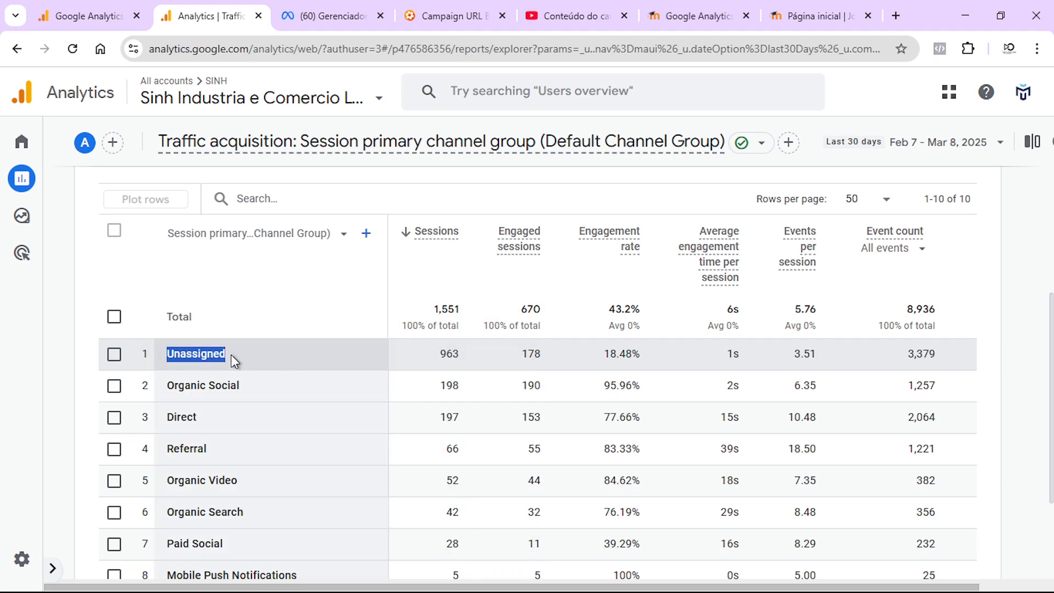
scroll(475, 520, down, 3)
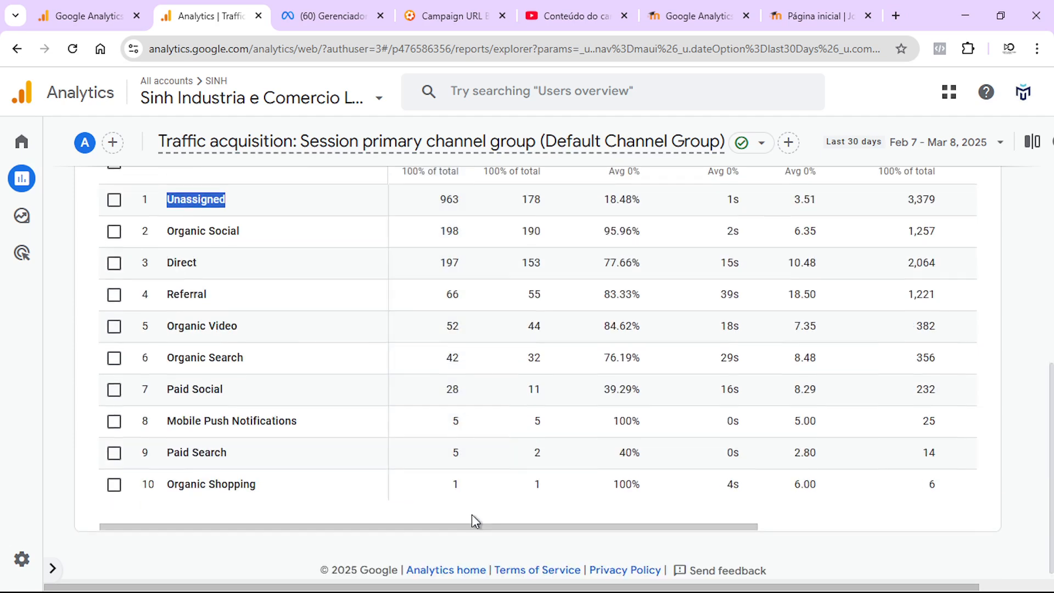
click(610, 573)
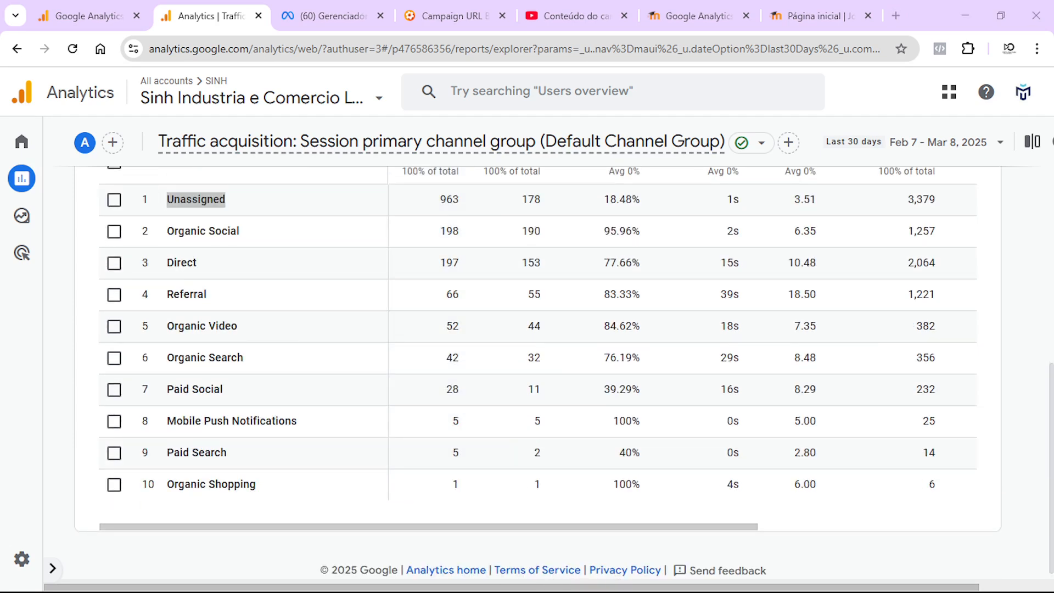